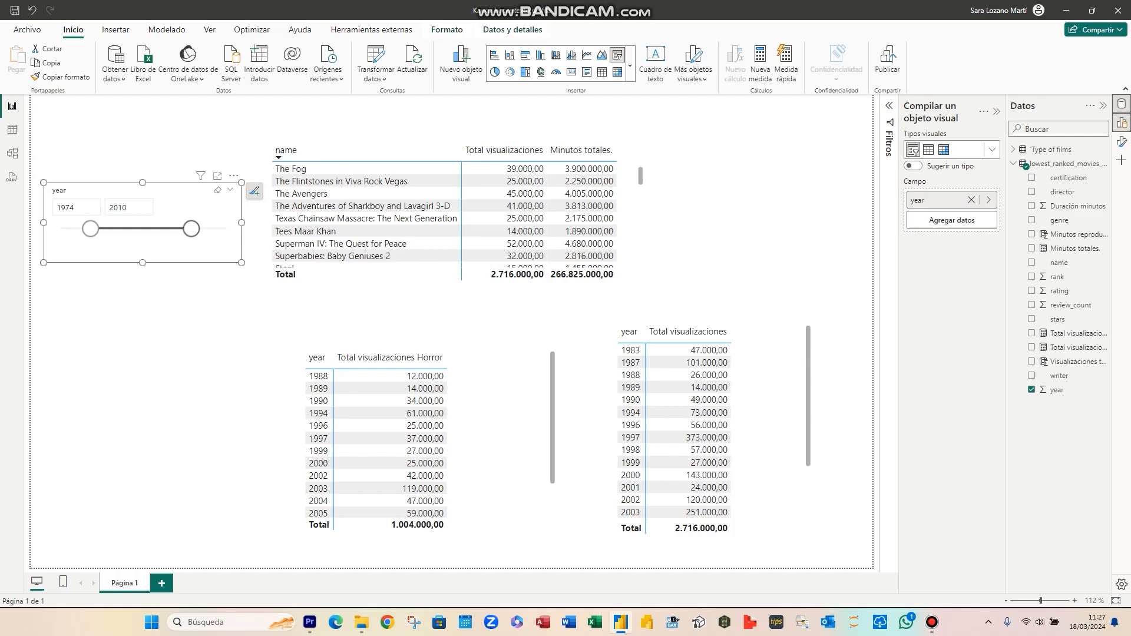
Set the year slicer's range to 1996–2015.
left_click_drag(94, 229, 205, 228)
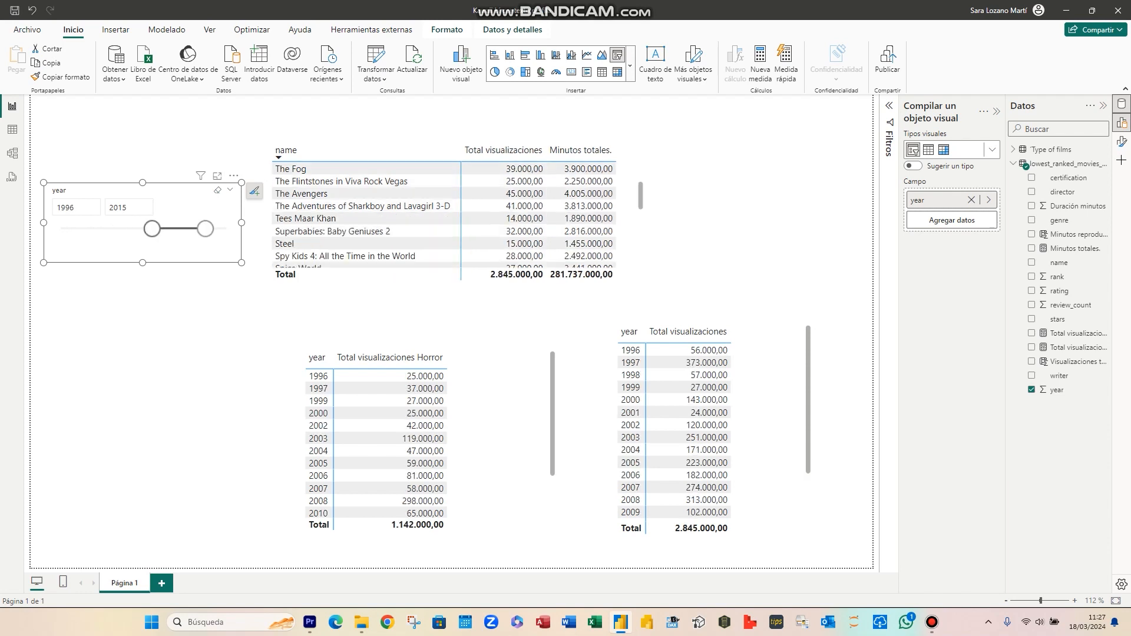
Inspect the formula of the Visualizaciones totales calculated column in the lowest_ranked_movies_data table.
left_click(12, 130)
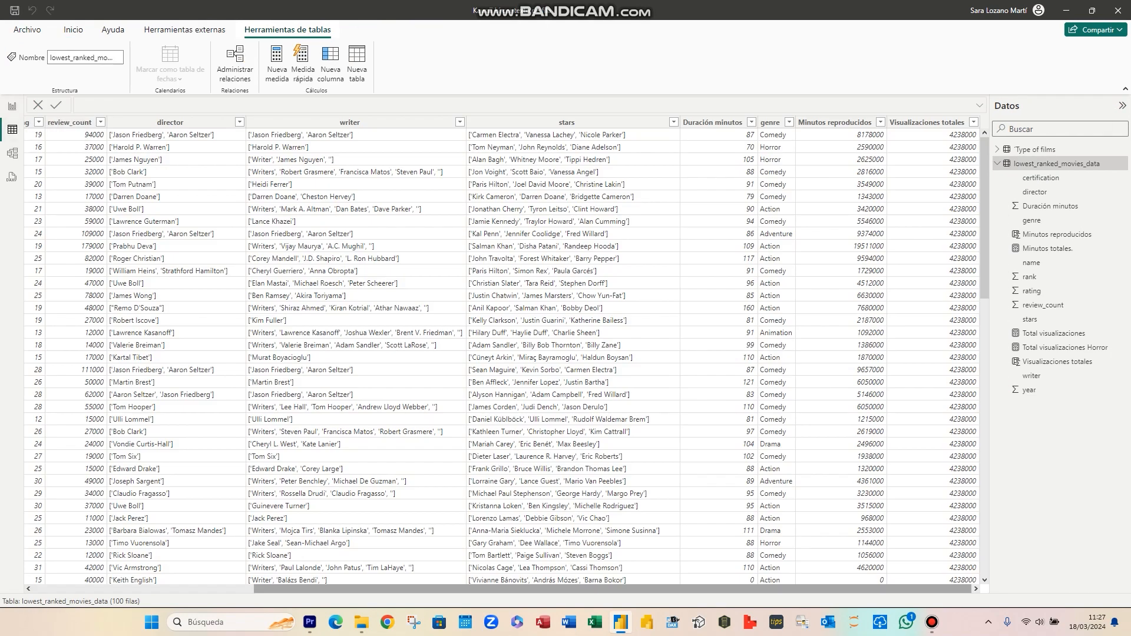
left_click(926, 122)
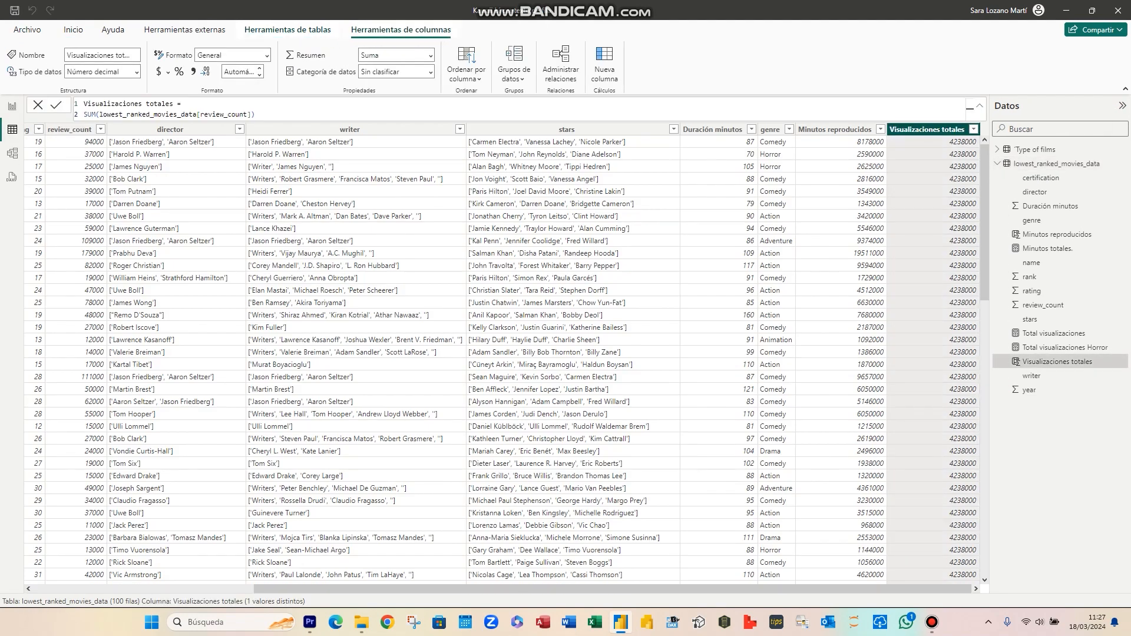
mouse_move(984, 200)
left_mouse_down()
mouse_move(984, 466)
mouse_move(984, 200)
left_mouse_up()
left_click_drag(255, 114, 83, 114)
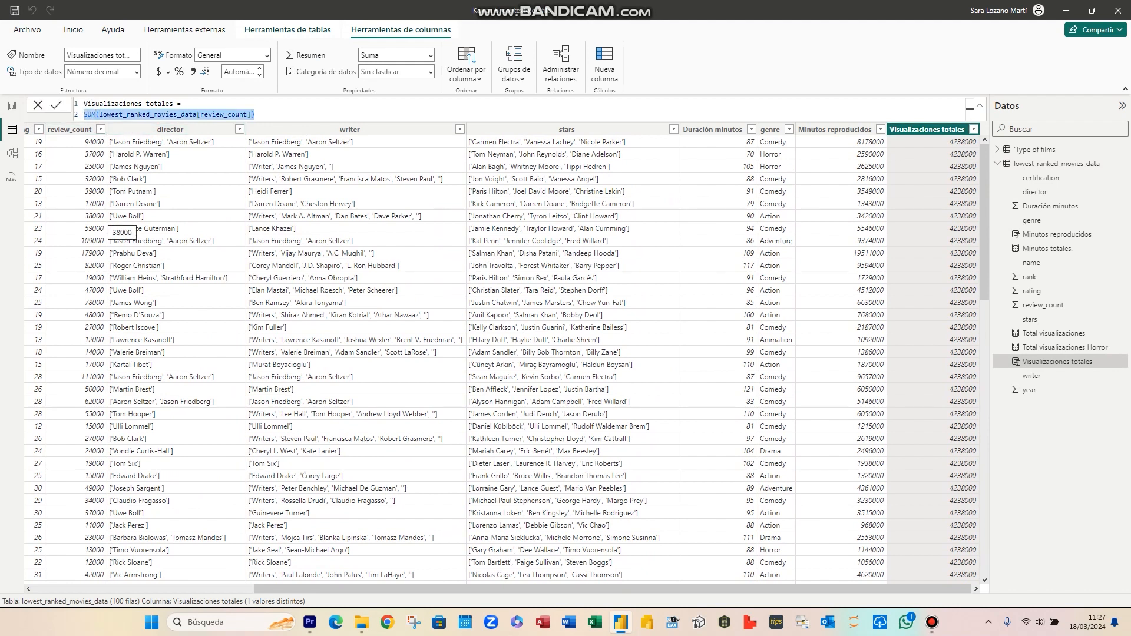
Compare the Total visualizaciones measure's formula in the report with the Visualizaciones totales column's formula in the table data.
left_click(12, 106)
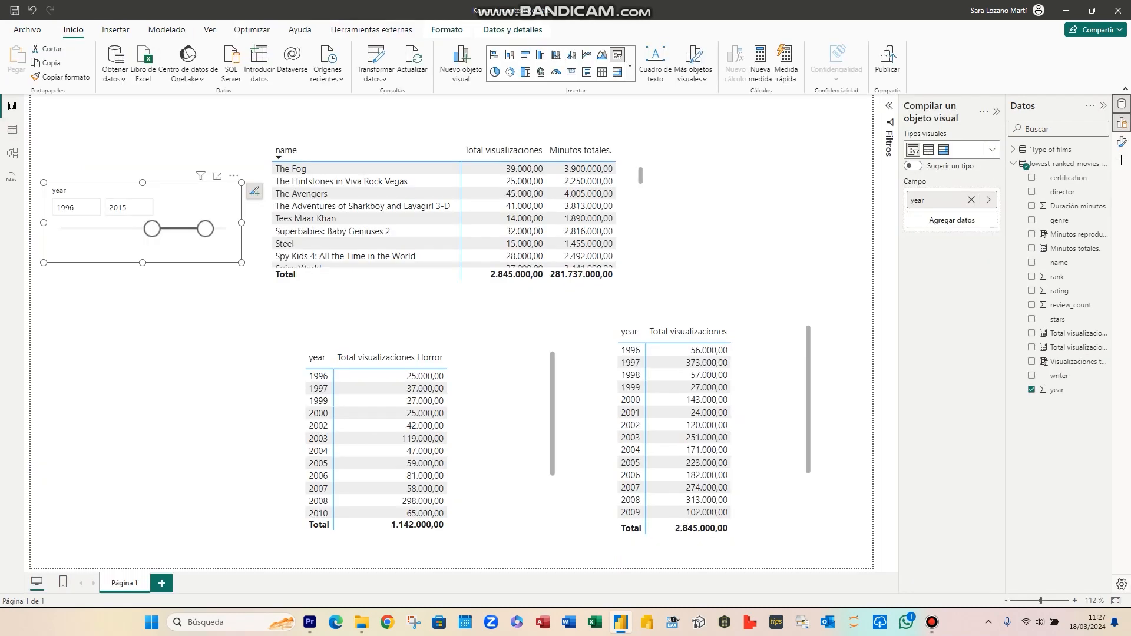
left_click(1078, 348)
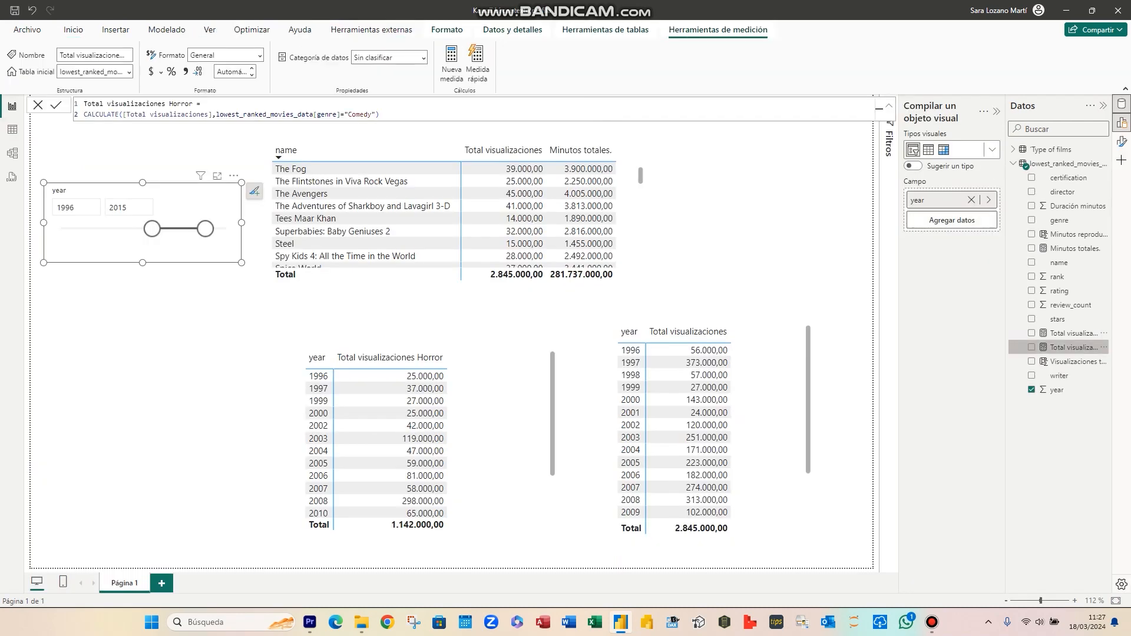
left_click(1078, 333)
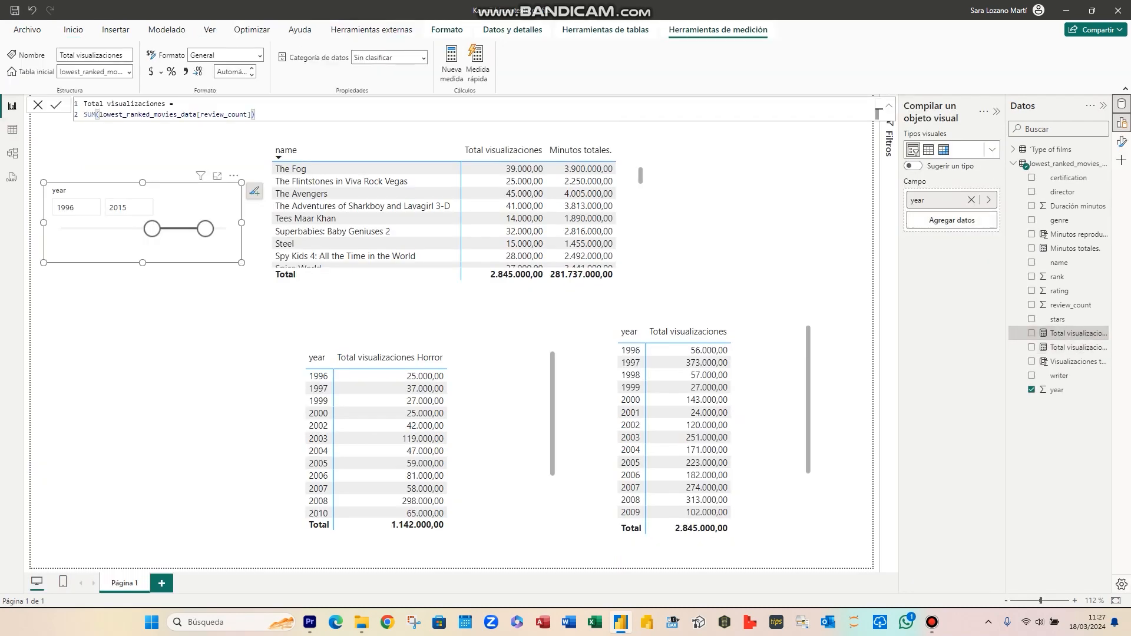
left_click_drag(84, 114, 254, 114)
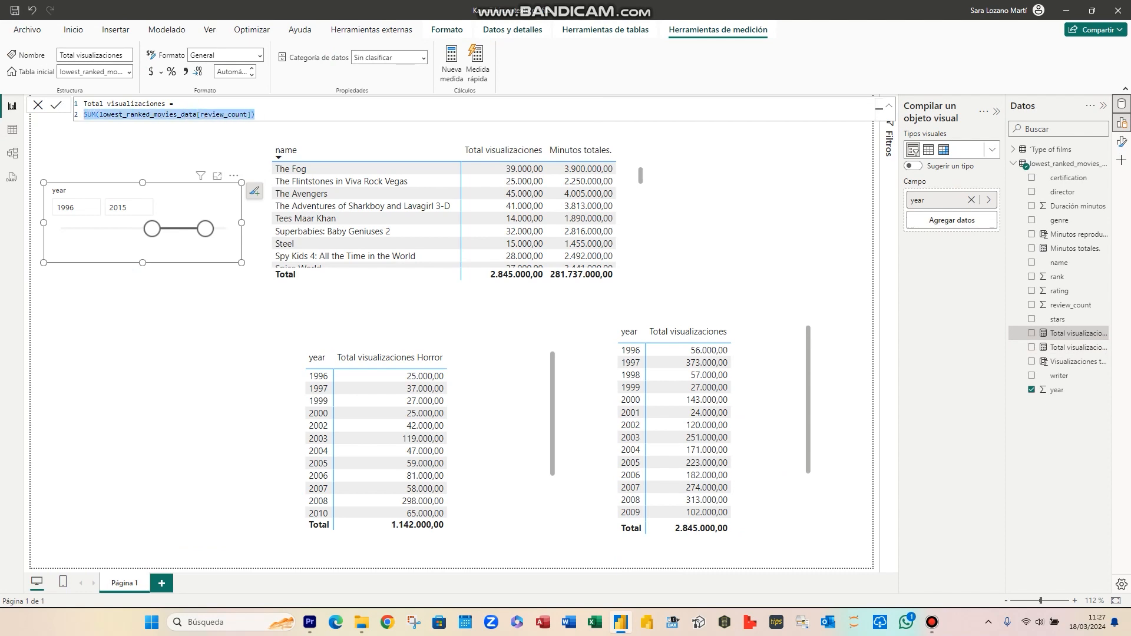
left_click(12, 129)
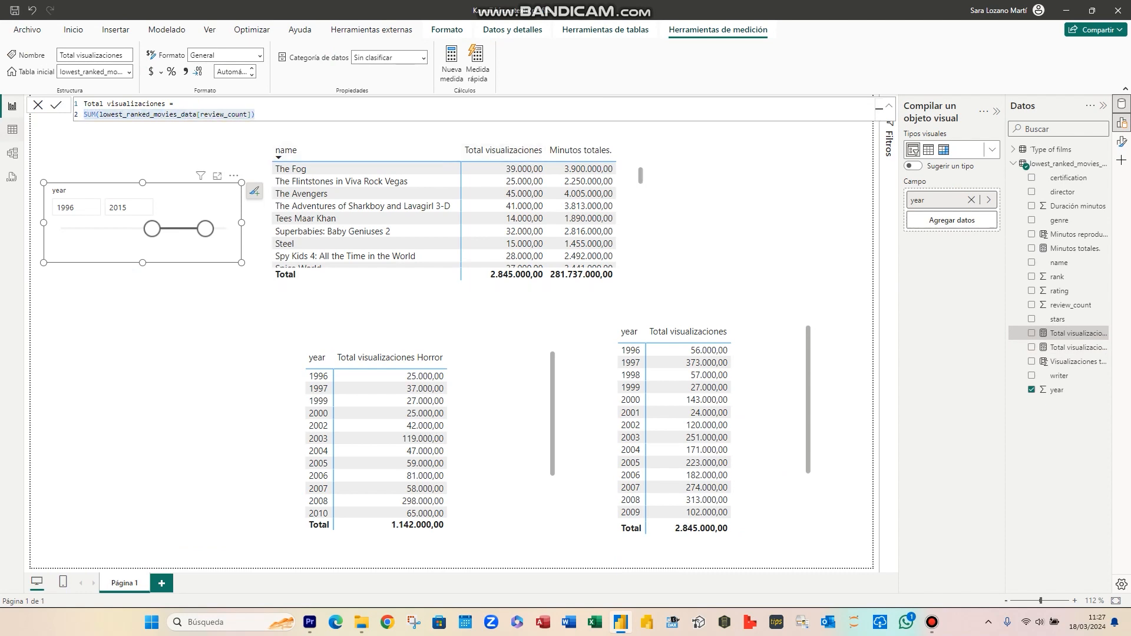
mouse_move(984, 158)
left_mouse_down()
mouse_move(984, 330)
mouse_move(984, 149)
left_mouse_up()
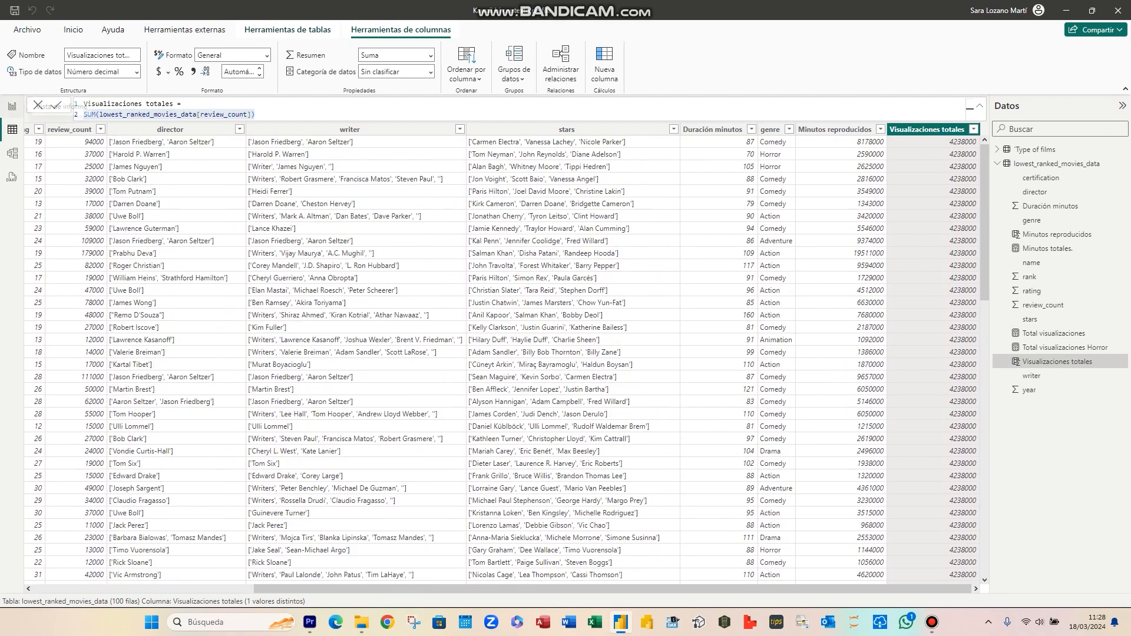
left_click(11, 106)
Examine the year matrix on the report page alongside the formula of its Total visualizaciones measure.
left_click(769, 406)
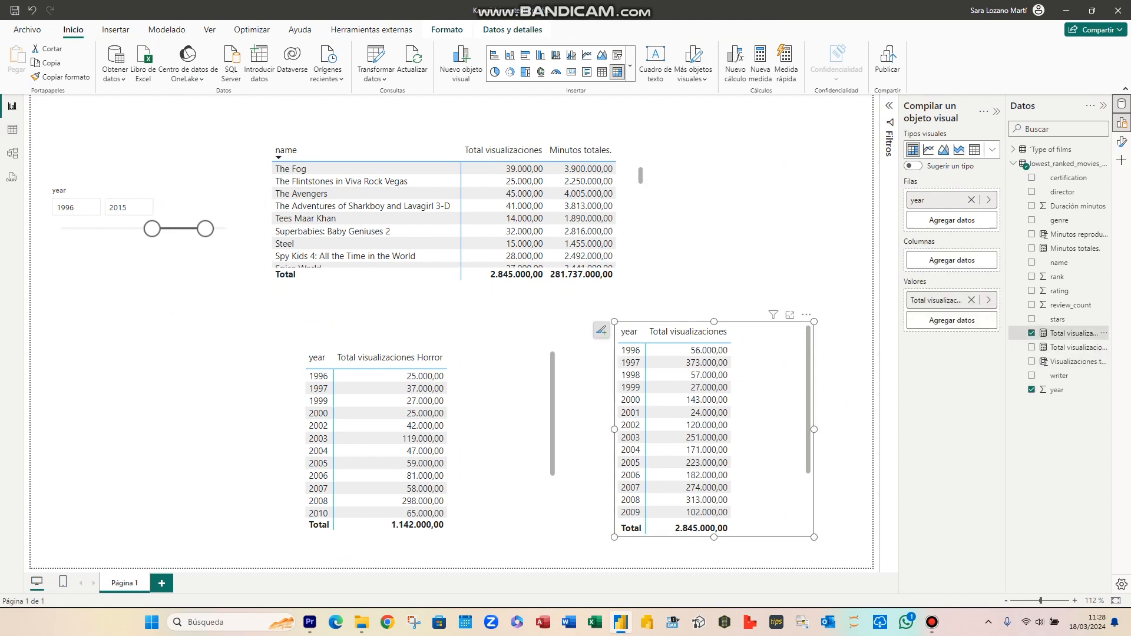
left_click(1069, 333)
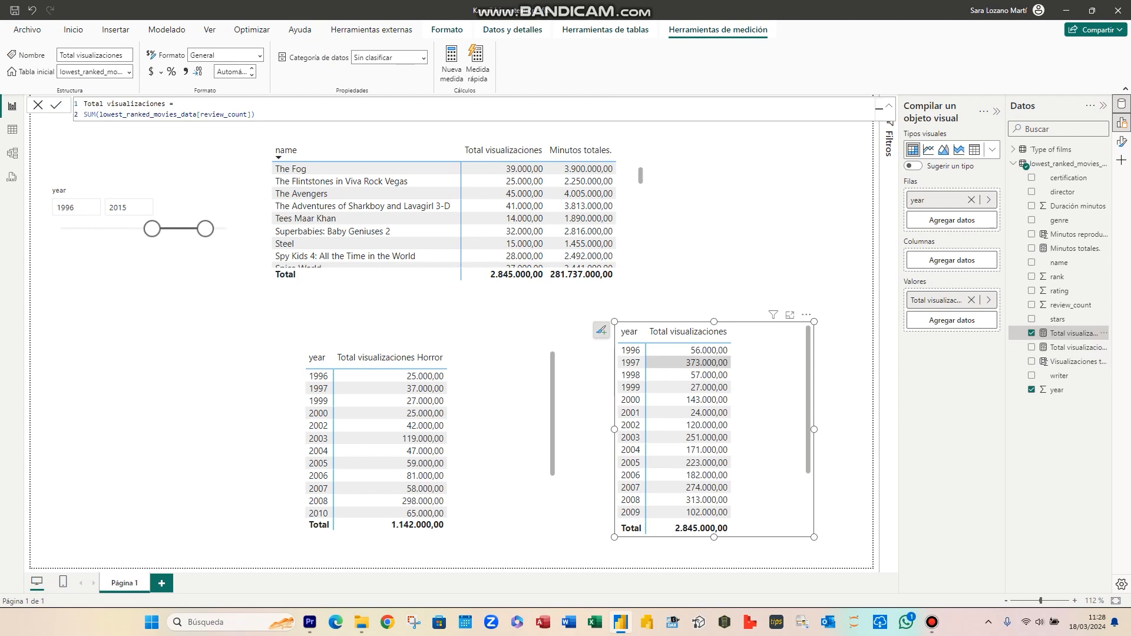
scroll(689, 413, "down", 3)
scroll(689, 412, "up", 3)
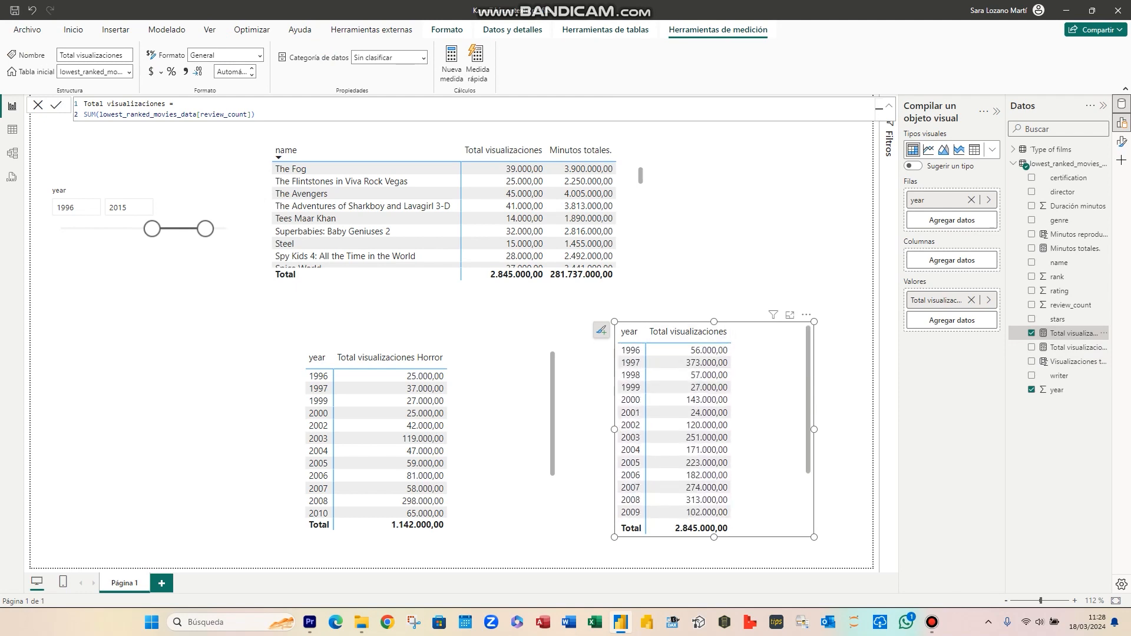
left_click_drag(83, 114, 255, 113)
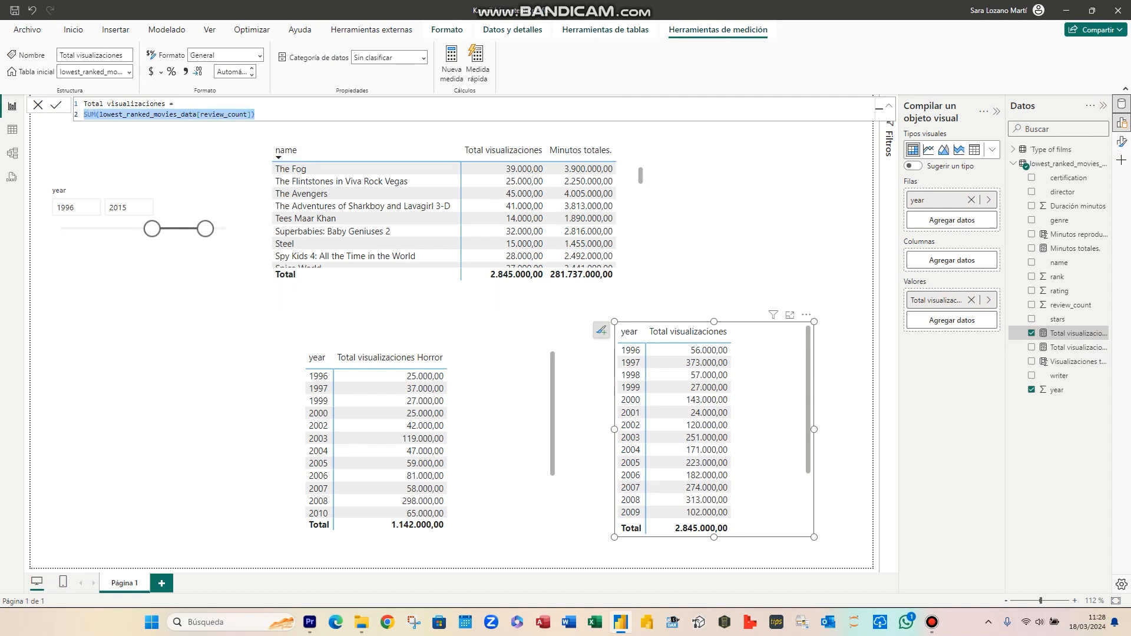
scroll(688, 411, "down", 2)
scroll(688, 410, "up", 2)
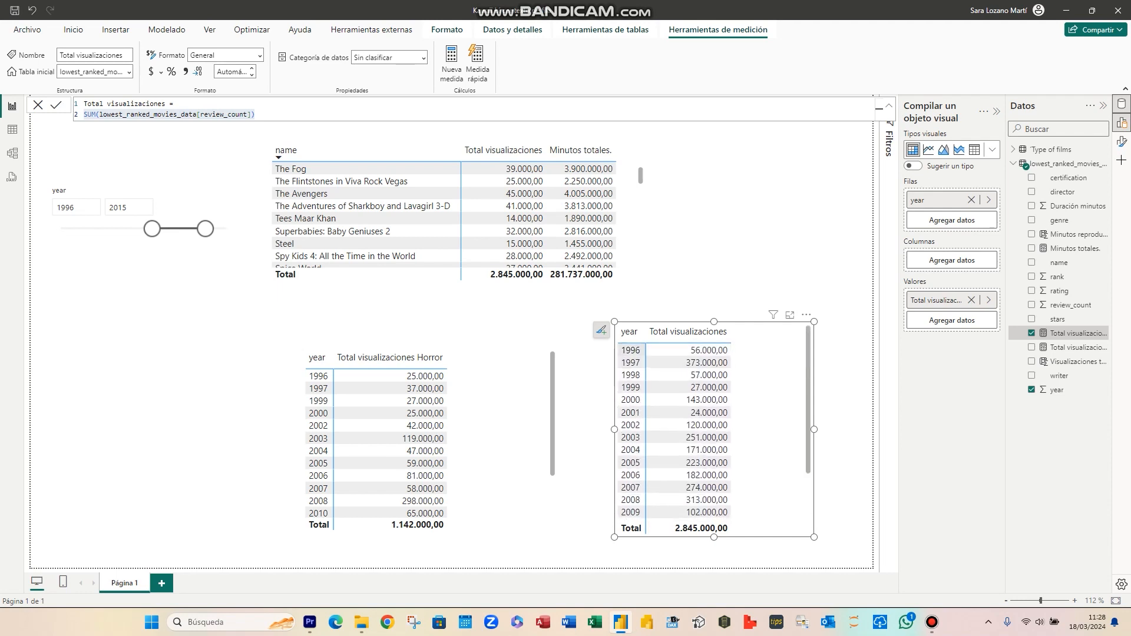
Cross-filter the report by single years from 1996 to 1999 in the Total visualizaciones matrix, then clear the selection.
left_click(630, 363)
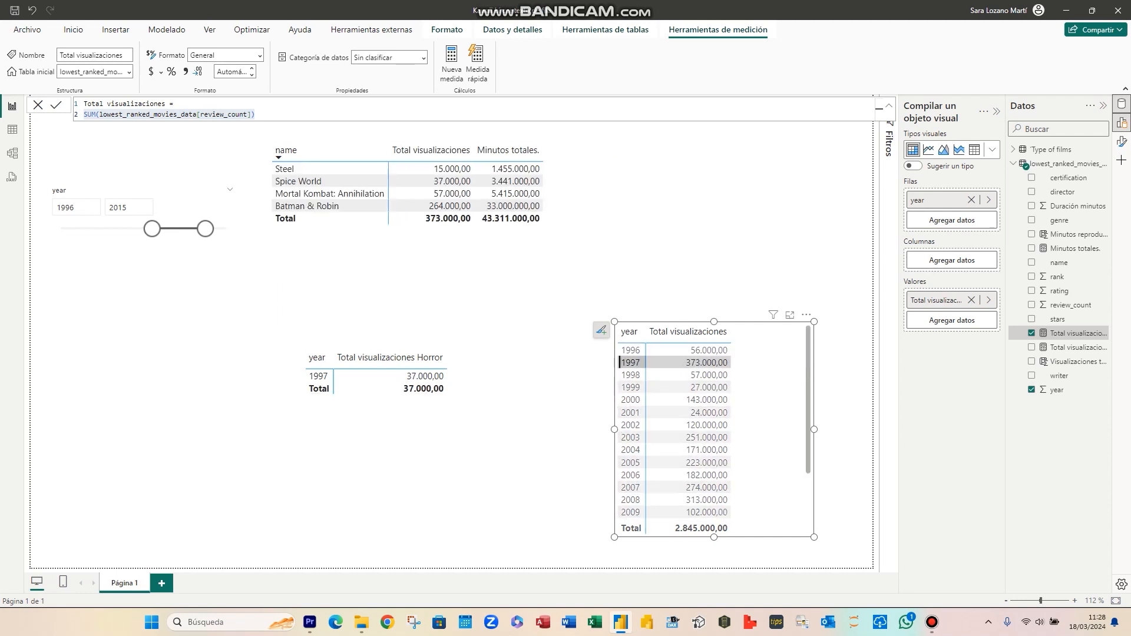
left_click(630, 375)
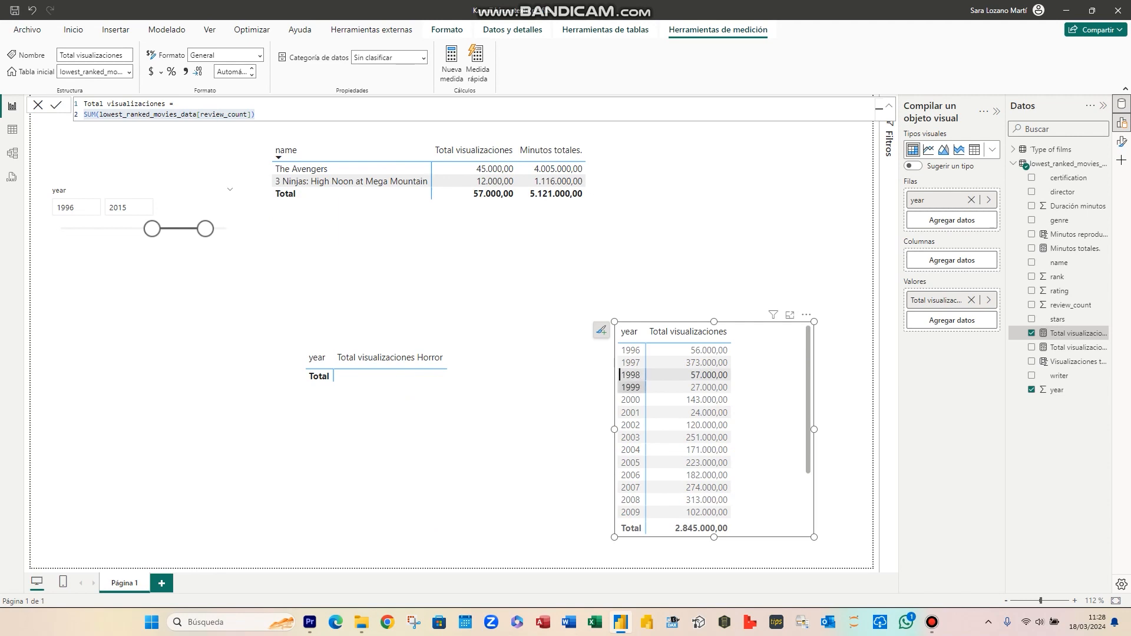
left_click(630, 388)
left_click(701, 350)
left_click(701, 362)
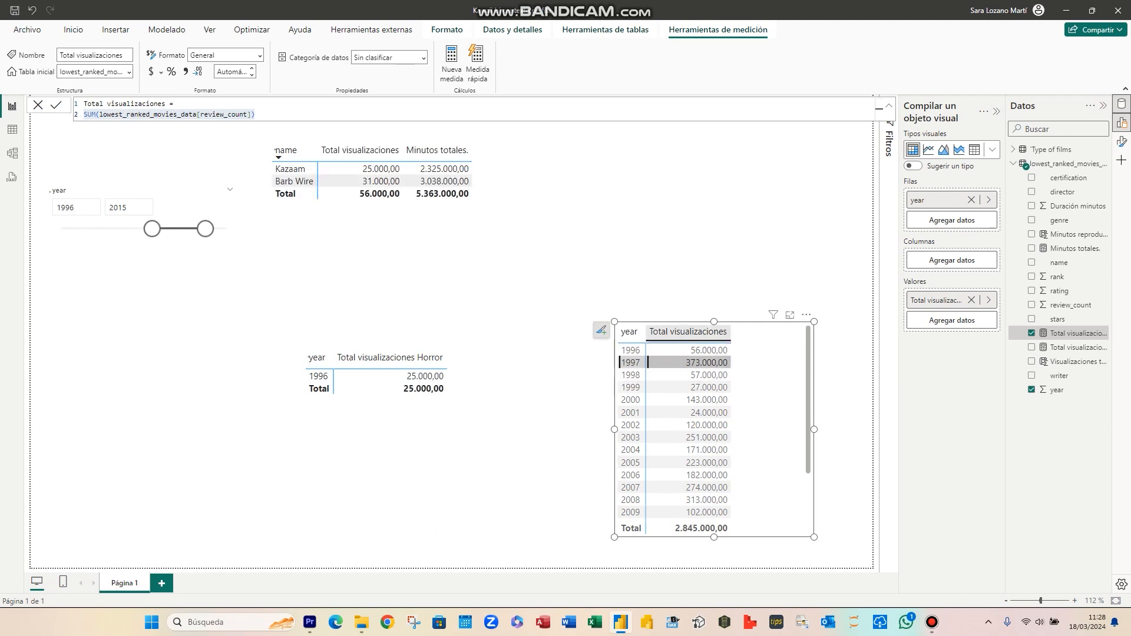
left_click(701, 363)
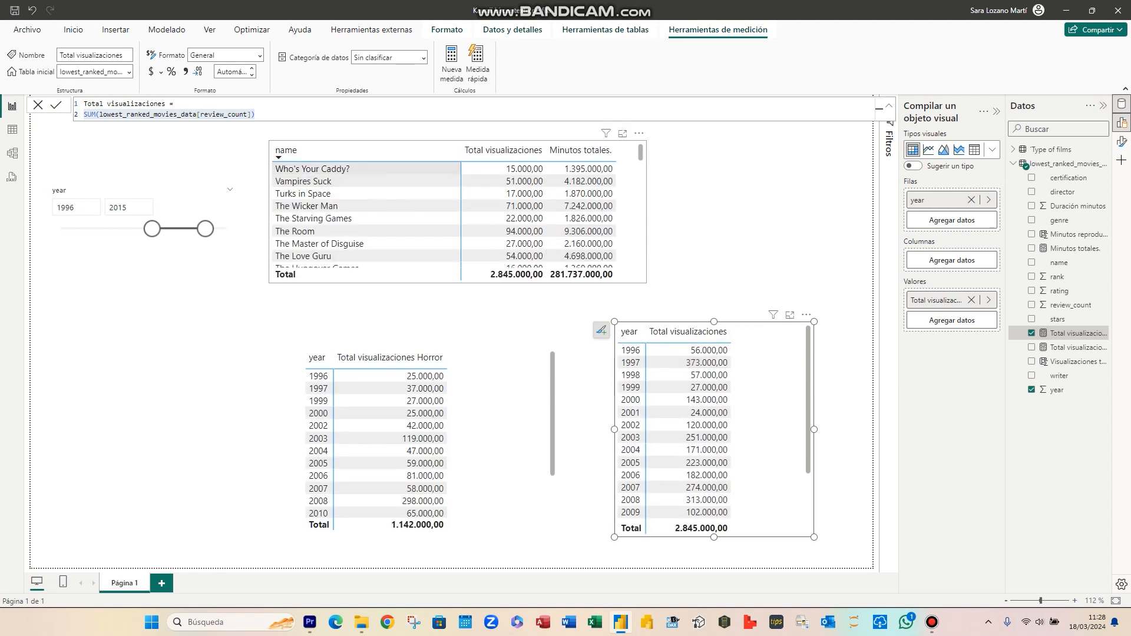
Cross-filter the report by the movies Who's Your Caddy?, Vampires Suck and Turks in Space, then clear the selection.
left_click(342, 169)
left_click(342, 181)
left_click(341, 194)
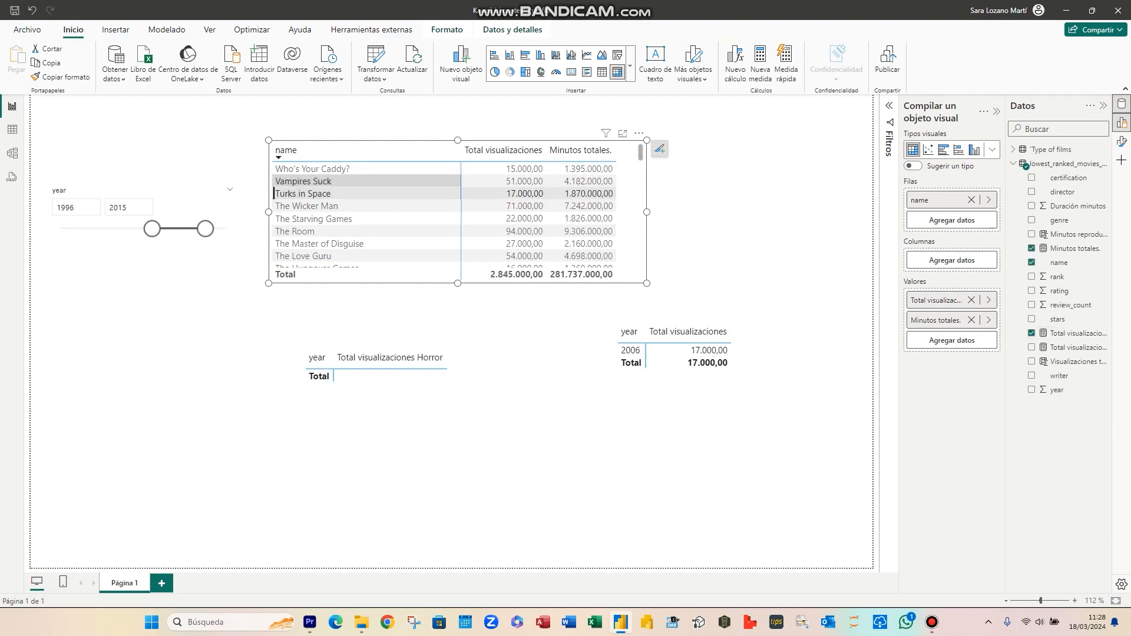
left_click(342, 181)
left_click(342, 169)
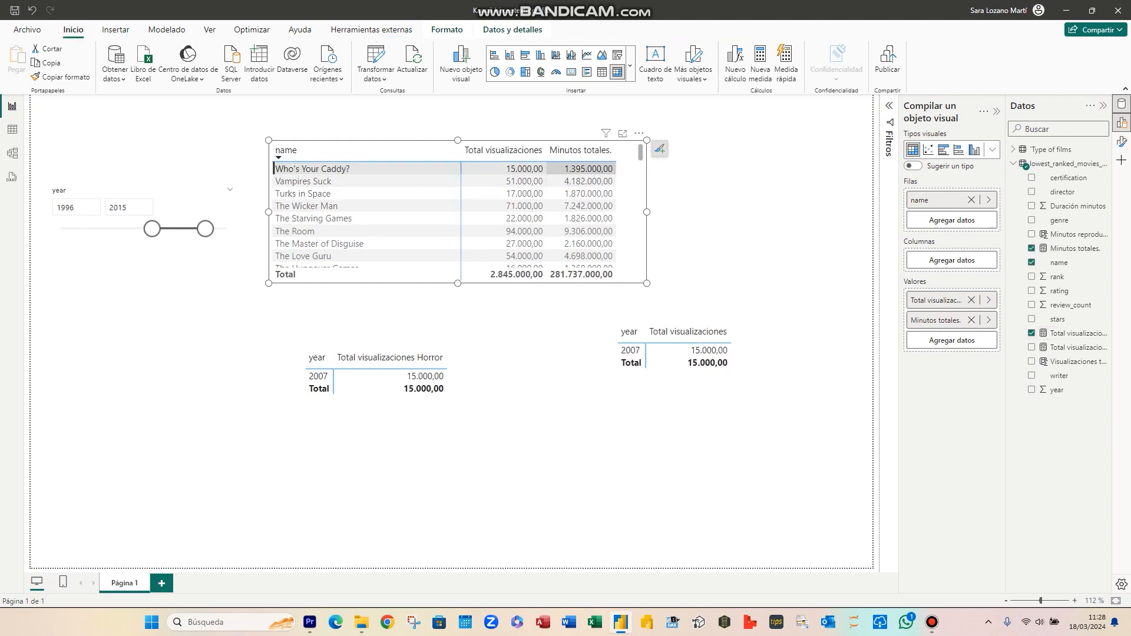
left_click(582, 169)
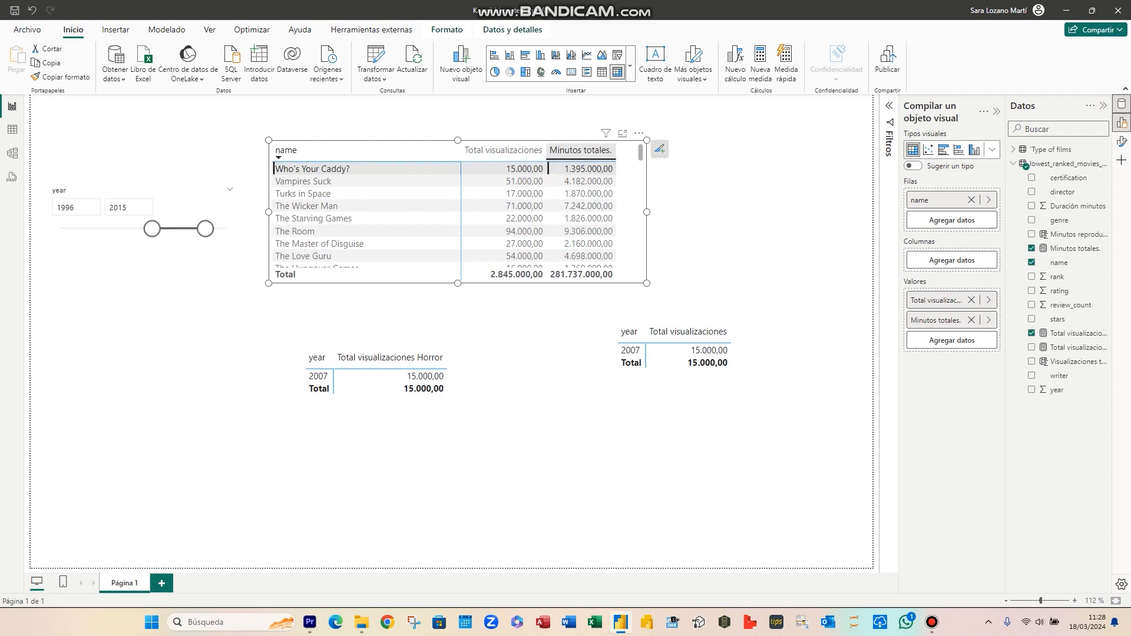
left_click(581, 169)
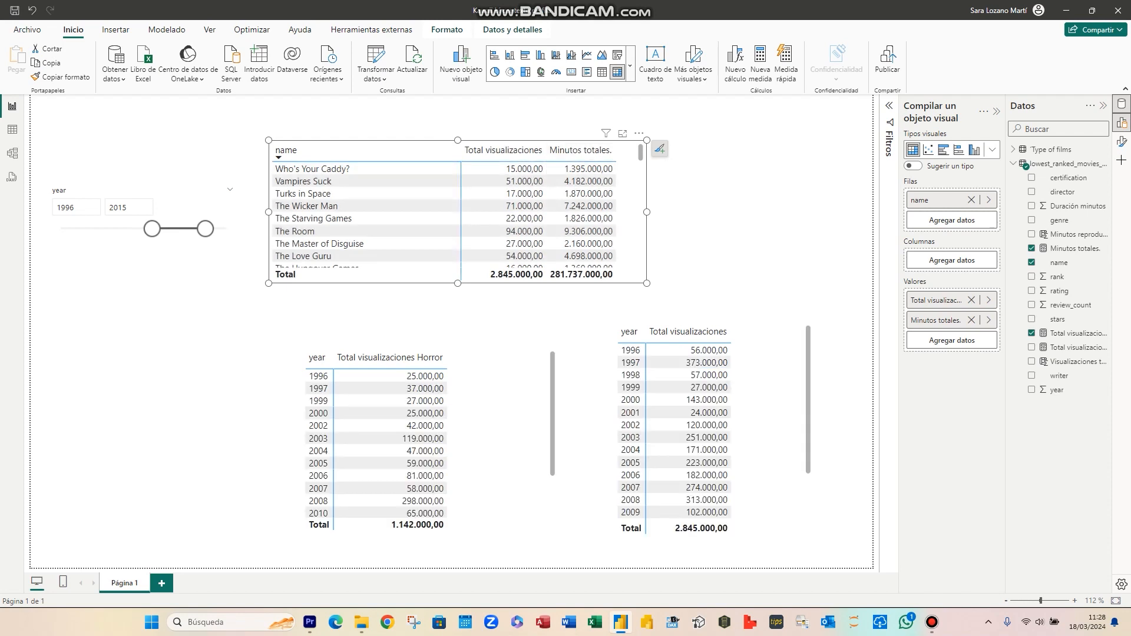
left_click(706, 177)
Inspect the formula of the Minutos reproducidos calculated column in the table data.
left_click(12, 129)
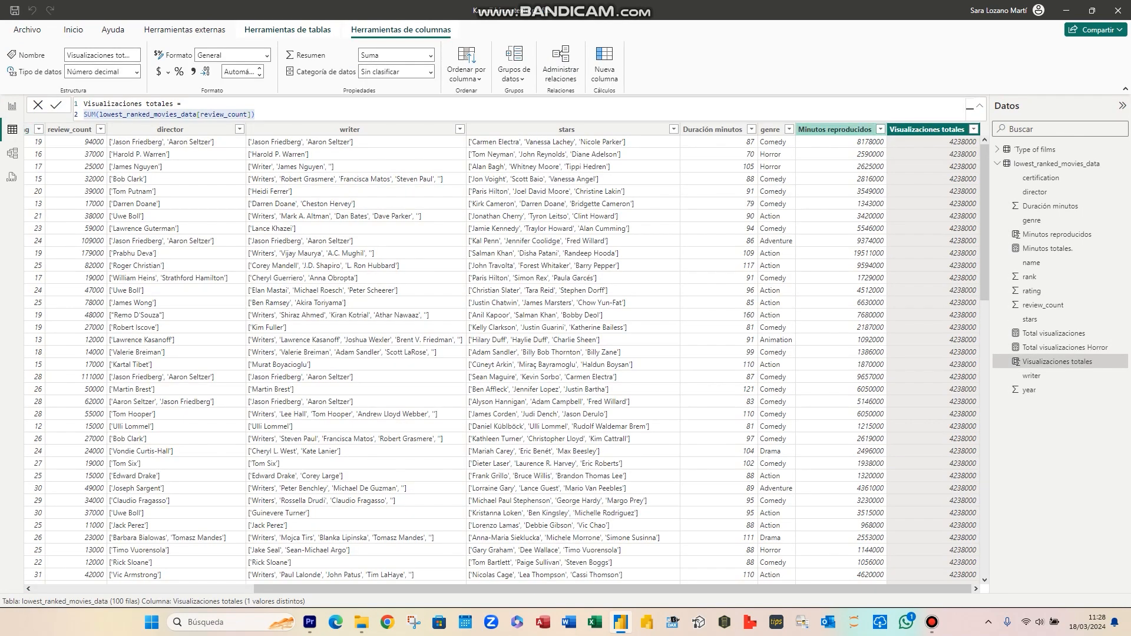
left_click(835, 129)
left_click_drag(84, 114, 212, 115)
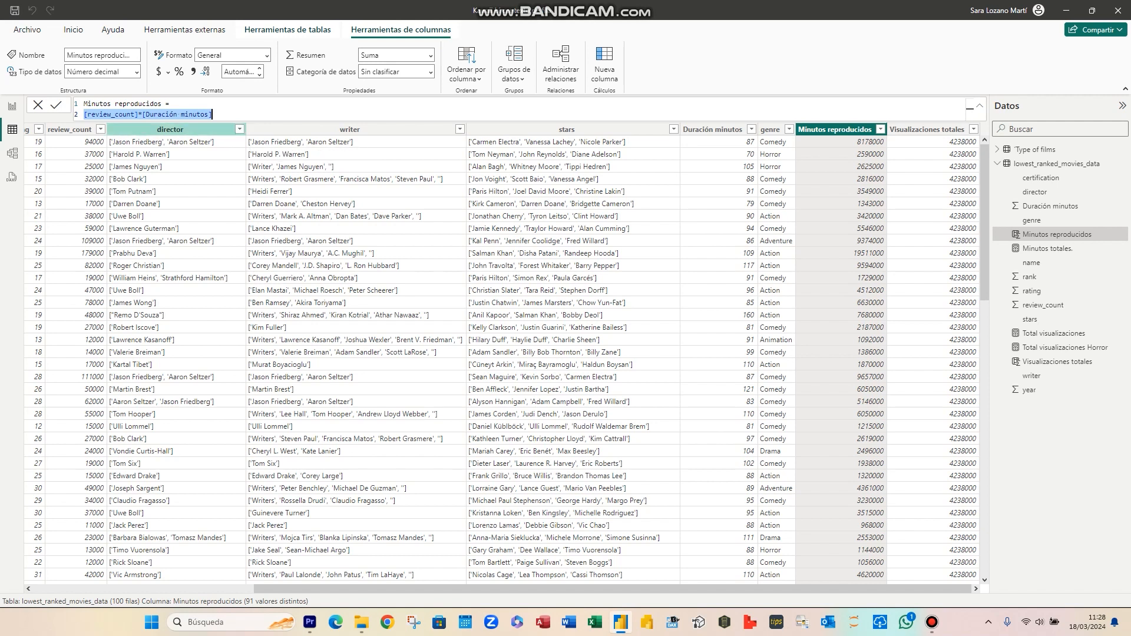
left_click(12, 106)
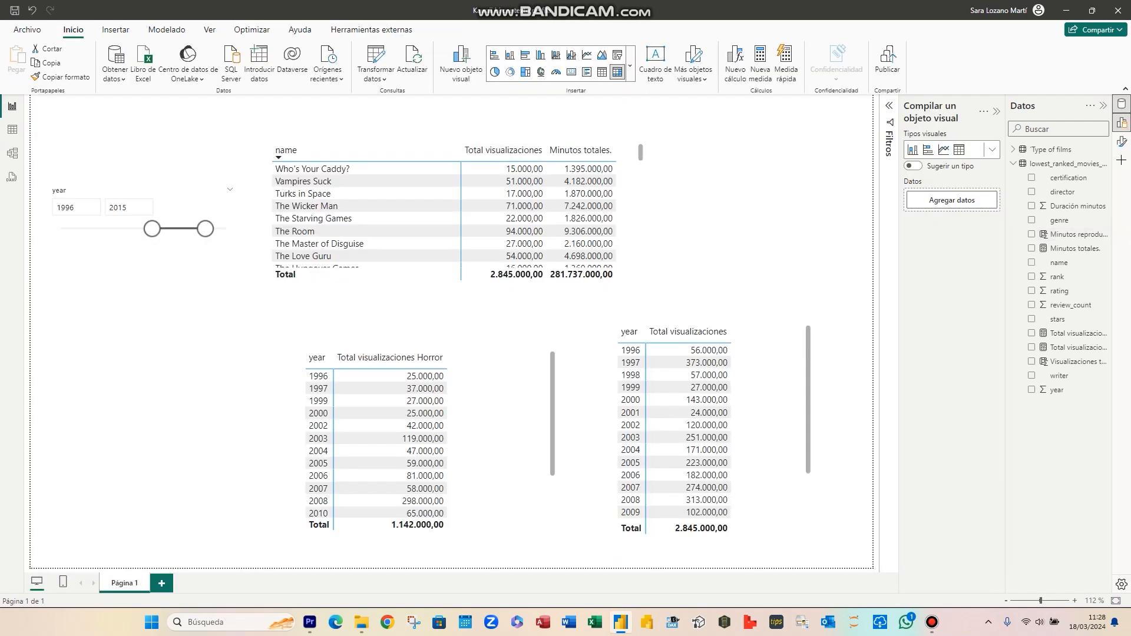
left_click(12, 130)
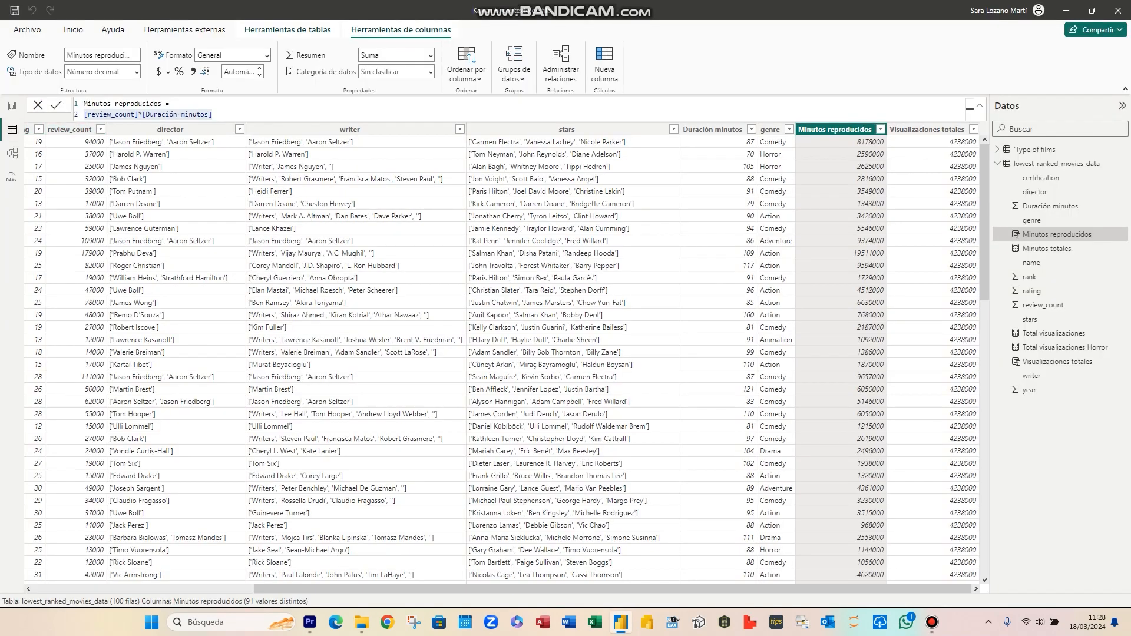
Wrap the Visualizaciones totales column's formula in CALCULATE so it reads CALCULATE(SUM(lowest_ranked_movies_data[review_count])).
left_click(926, 129)
left_click(84, 115)
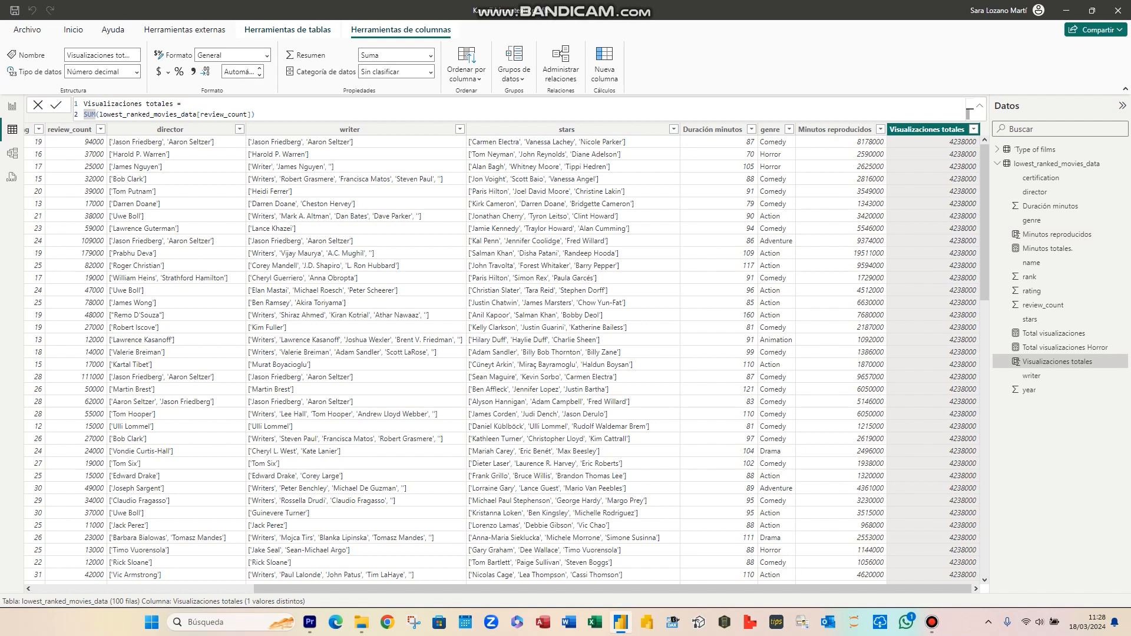
type("CALCULATE(")
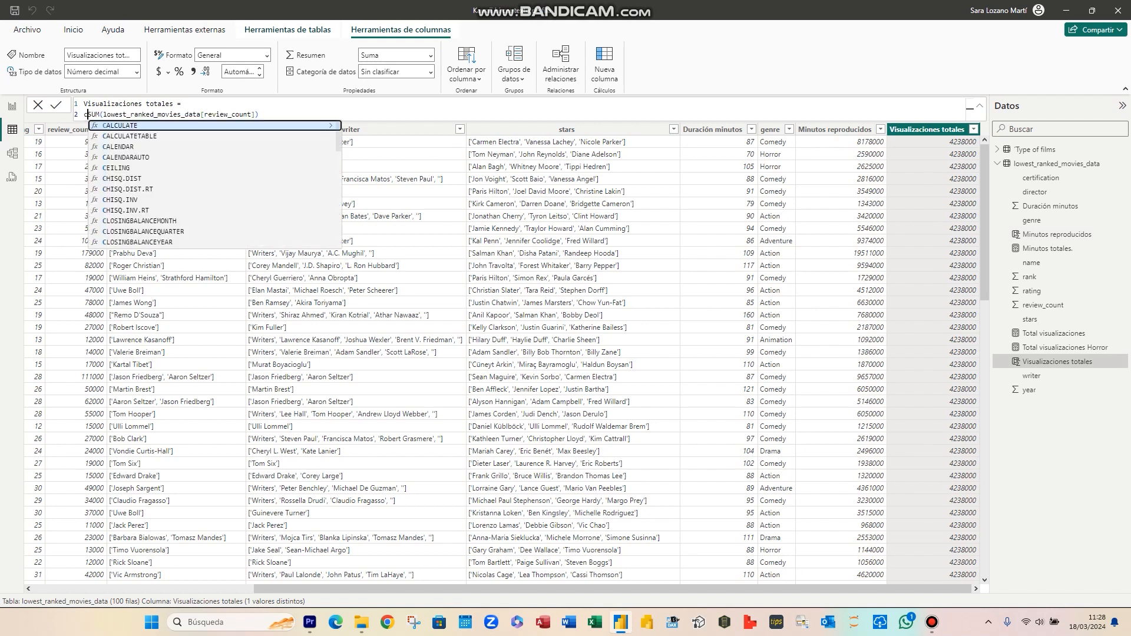
key("End")
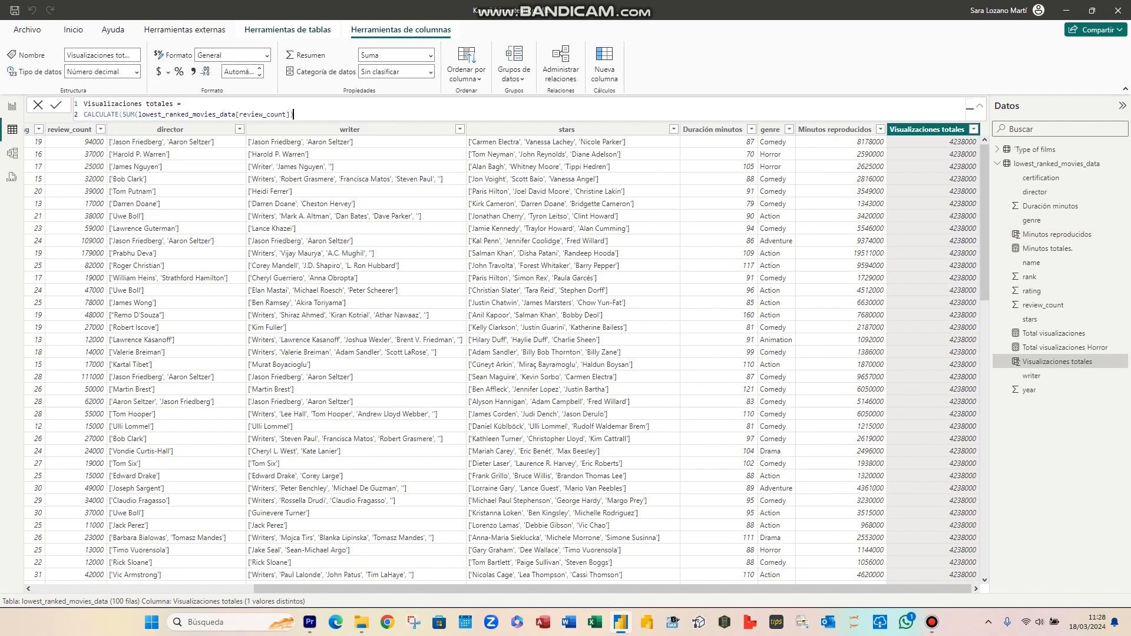
type(")")
key("Return")
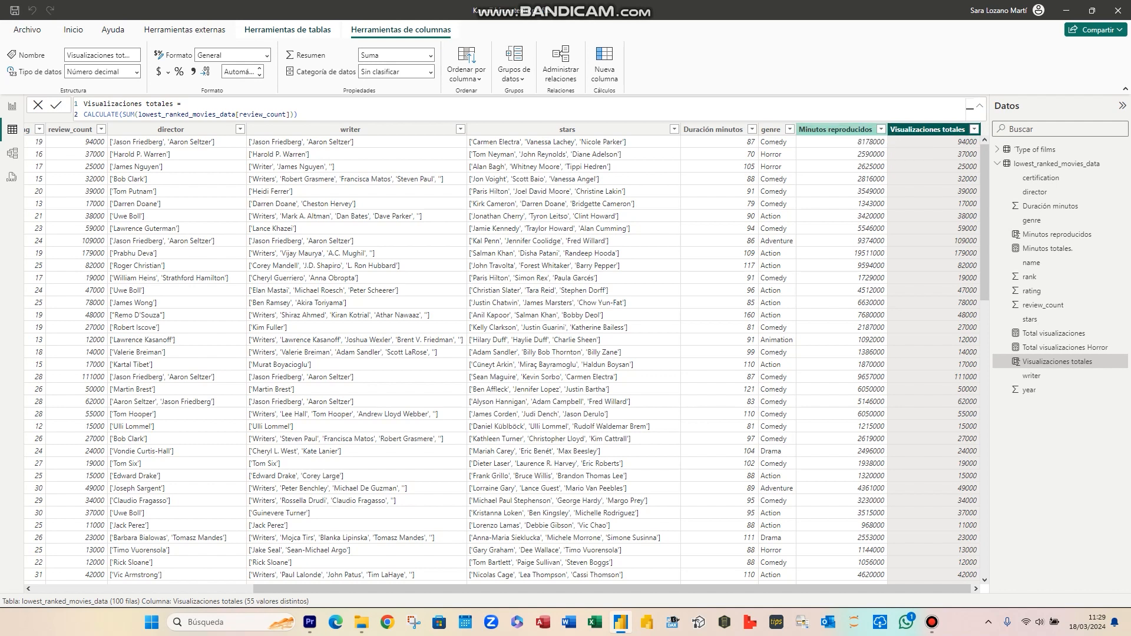
Review the Minutos reproducidos column's row-by-row multiplication formula again.
left_click(835, 129)
left_click_drag(84, 115, 213, 115)
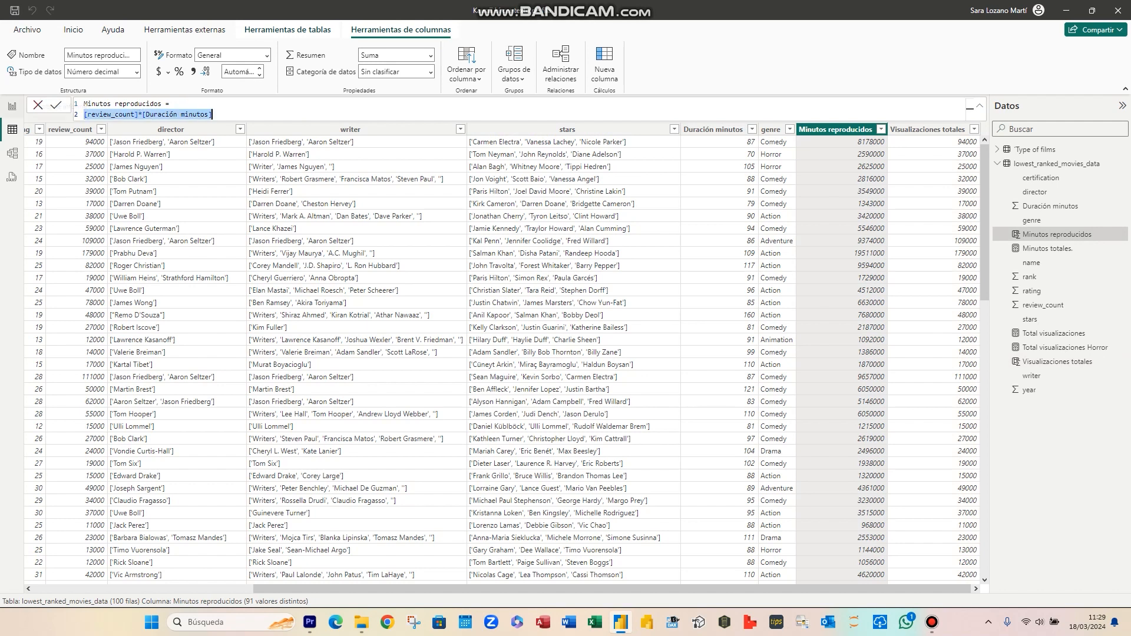
Start a new measure in the lowest_ranked_movies_data table from the report page.
left_click(12, 106)
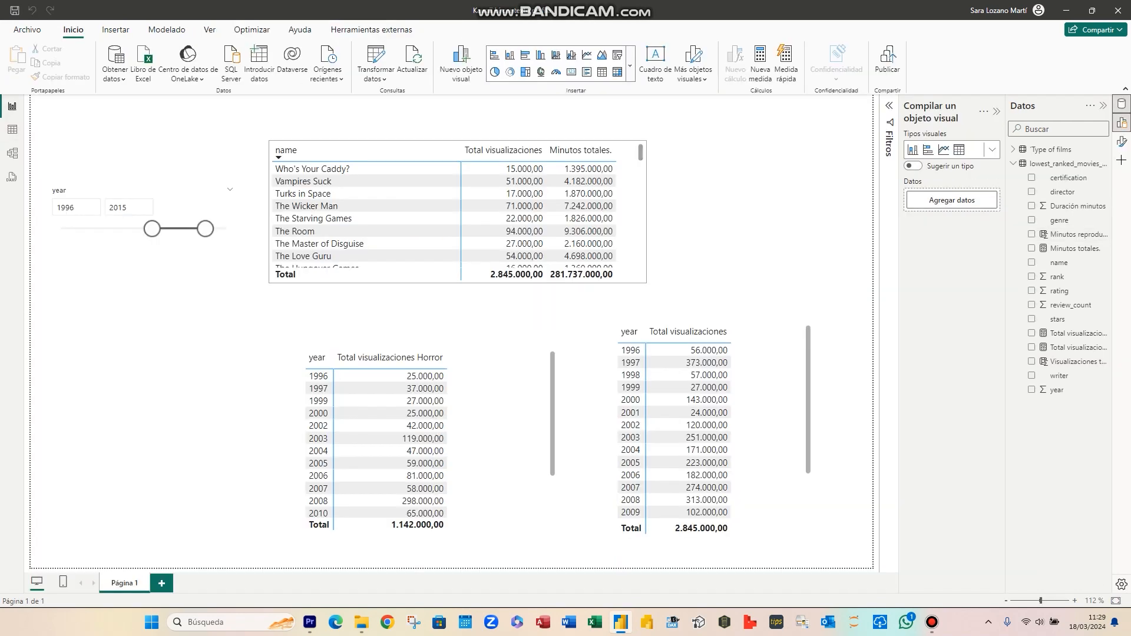
left_click(628, 189)
right_click(1060, 163)
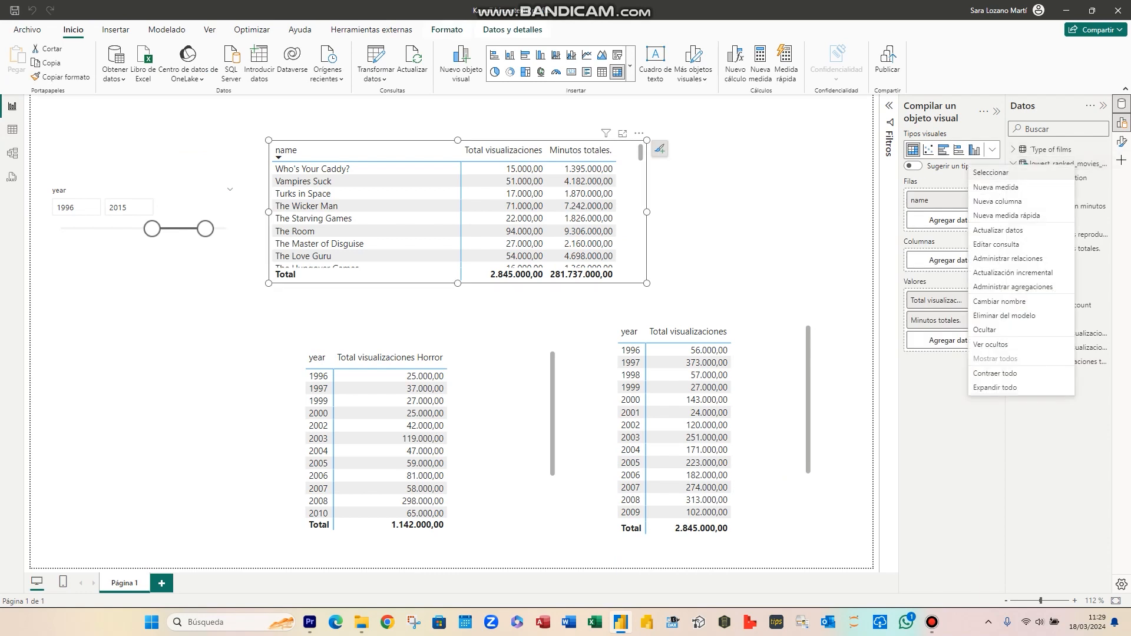
left_click(1031, 187)
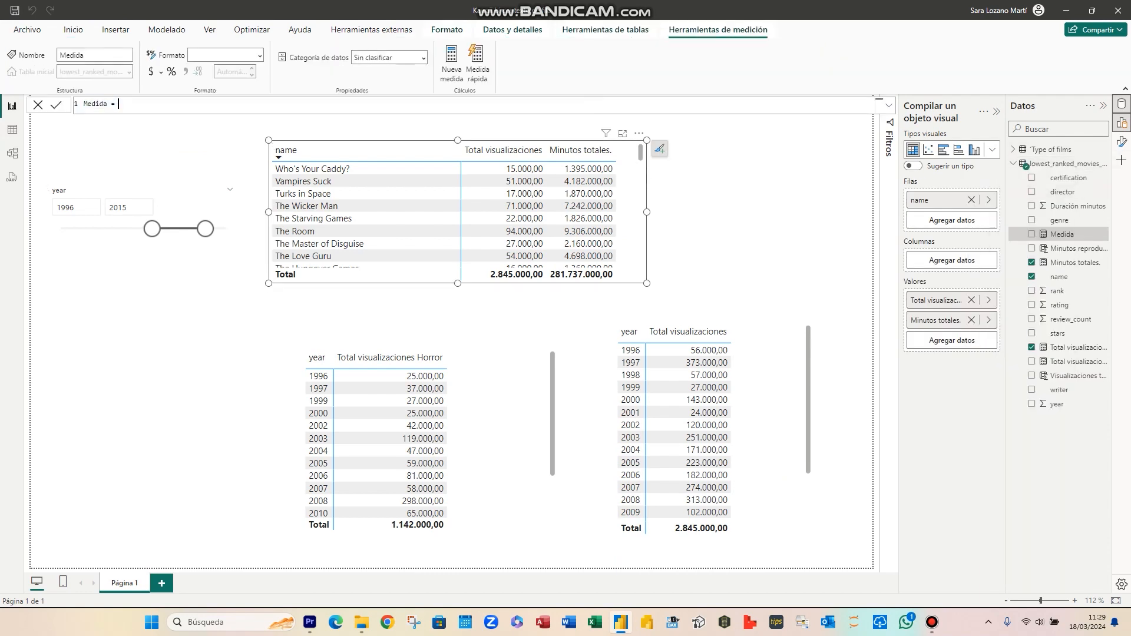
key("shift+Return")
type("[")
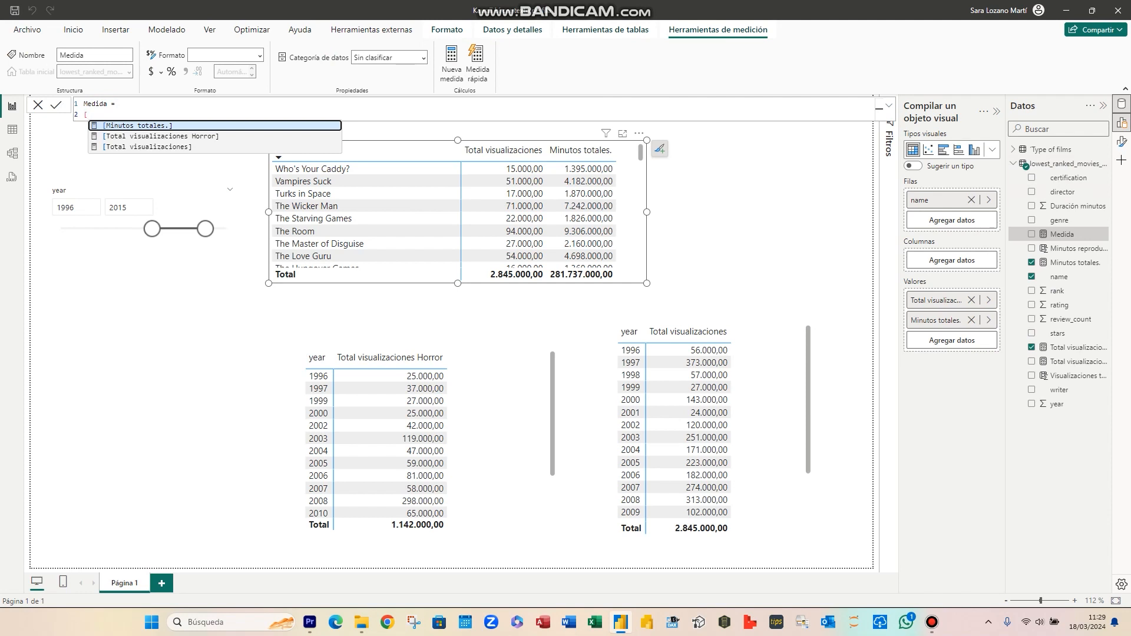
key("BackSpace")
key("BackSpace")
key("BackSpace")
key("BackSpace")
key("BackSpace")
key("BackSpace")
key("BackSpace")
key("BackSpace")
key("BackSpace")
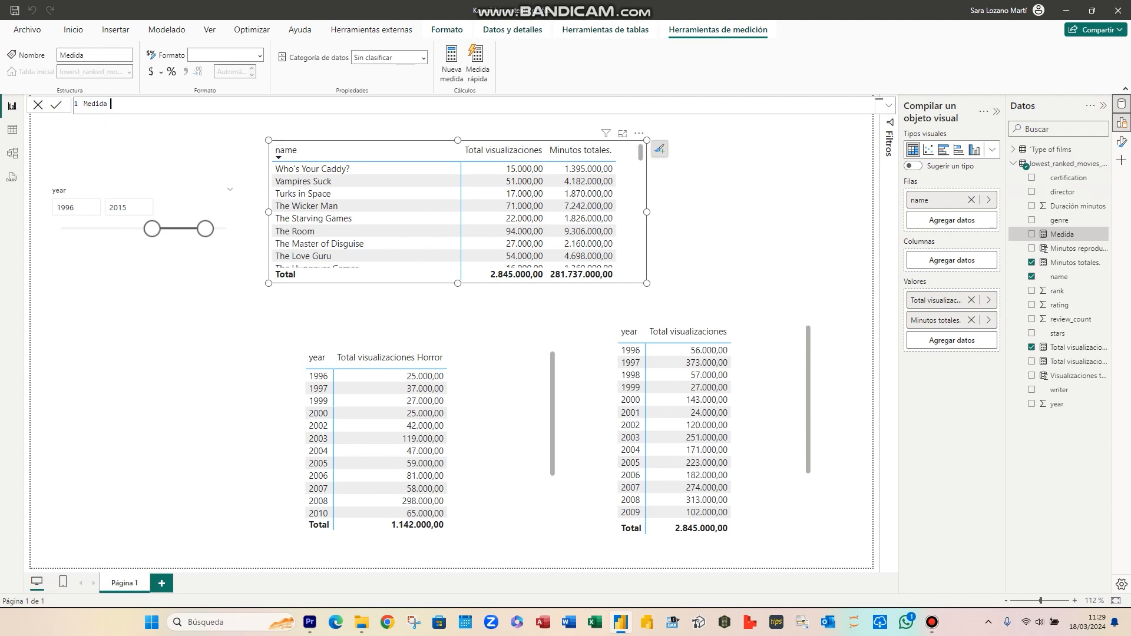
key("BackSpace")
Define the measure Medida as SUMX(lowest_ranked_movies_data,[review_count]*[Duración minutos]).
type("Medidoa =")
key("shift+Return")
type("sumx(")
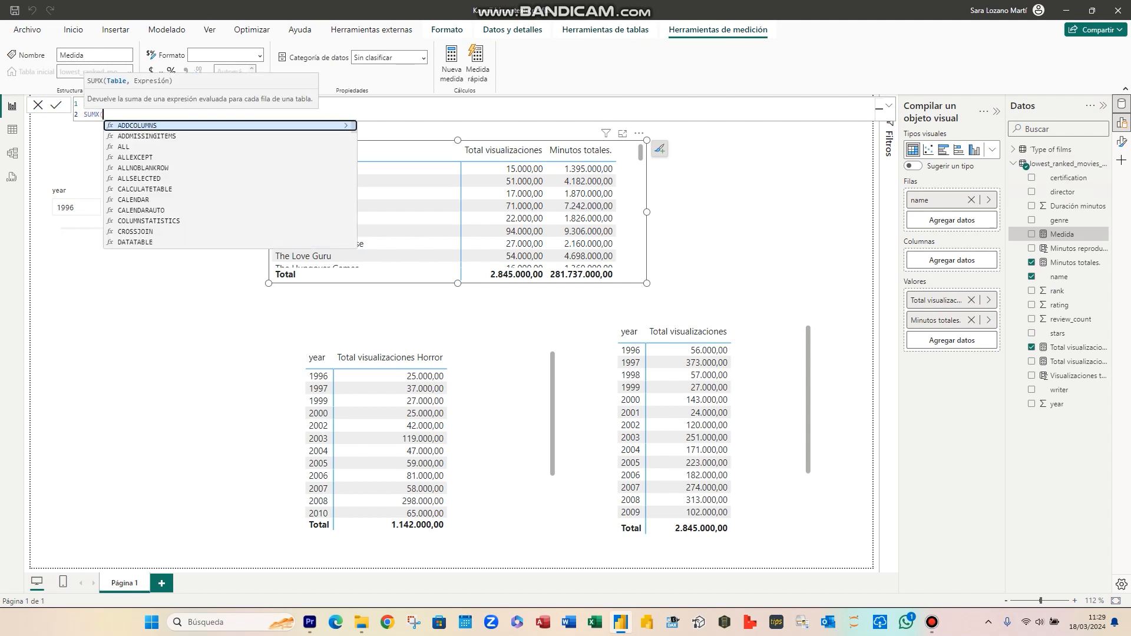
type("lowest_ranked_movies_data")
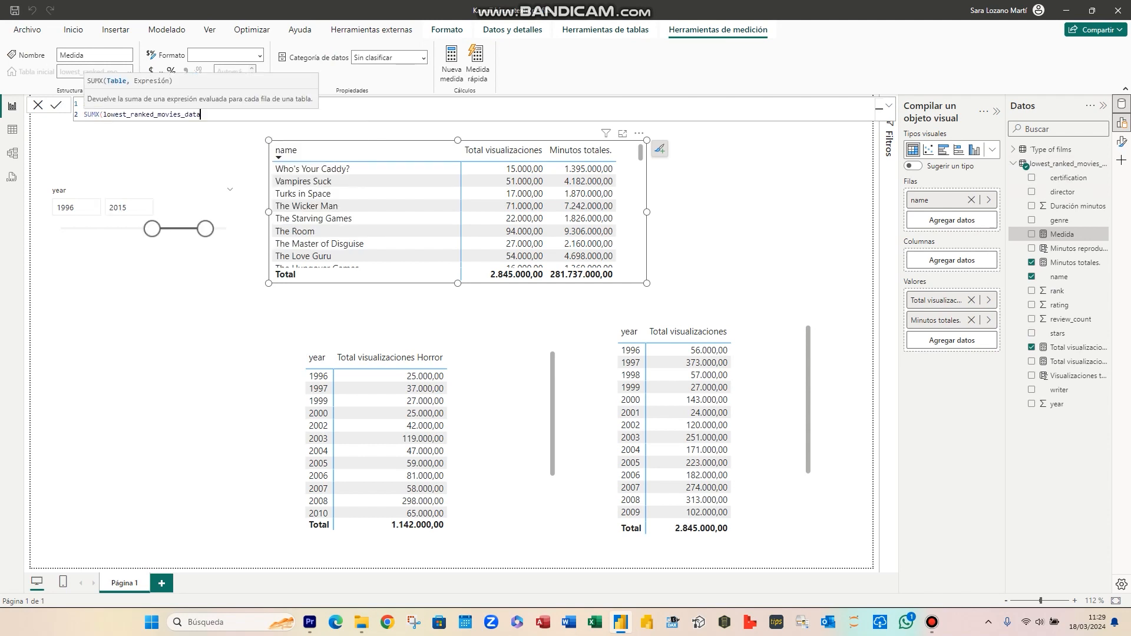
type(",[r")
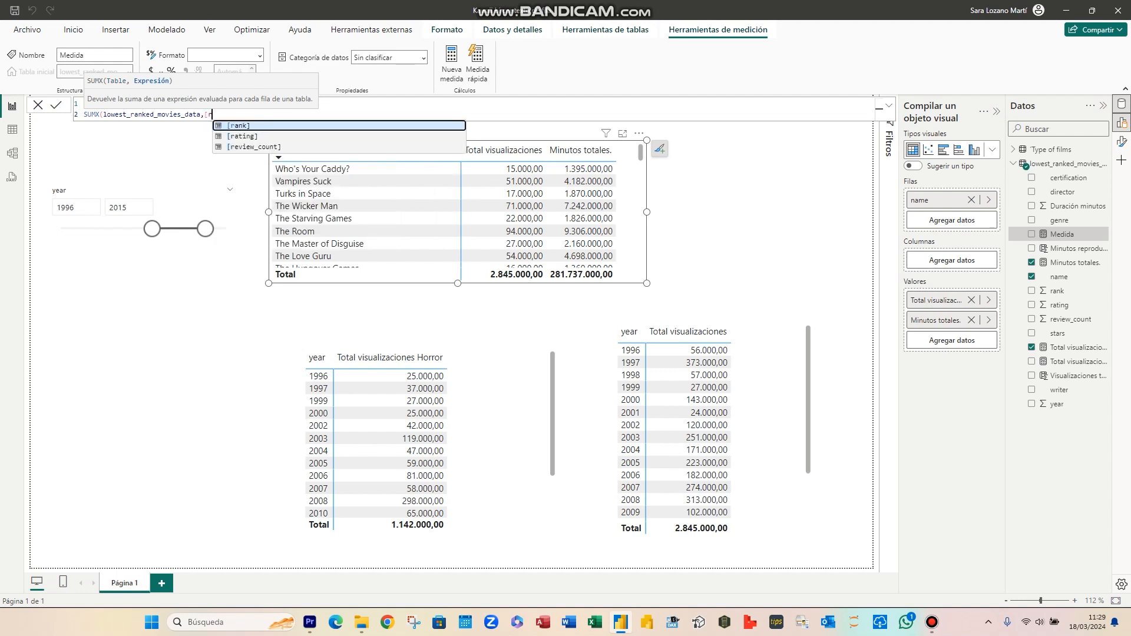
type("eview_count]")
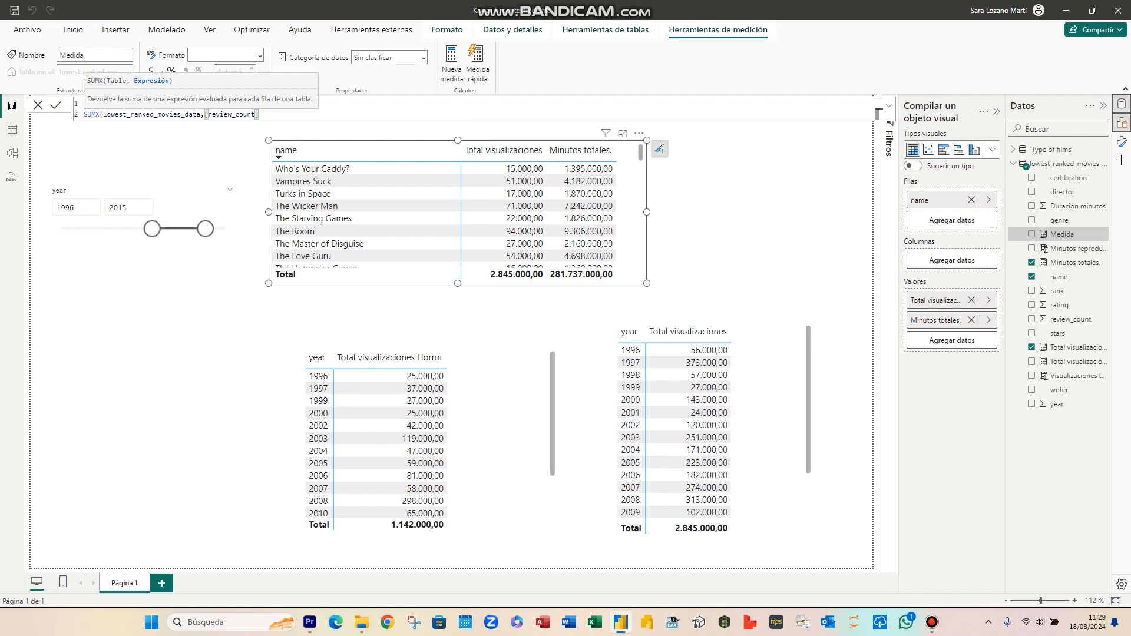
type("*[")
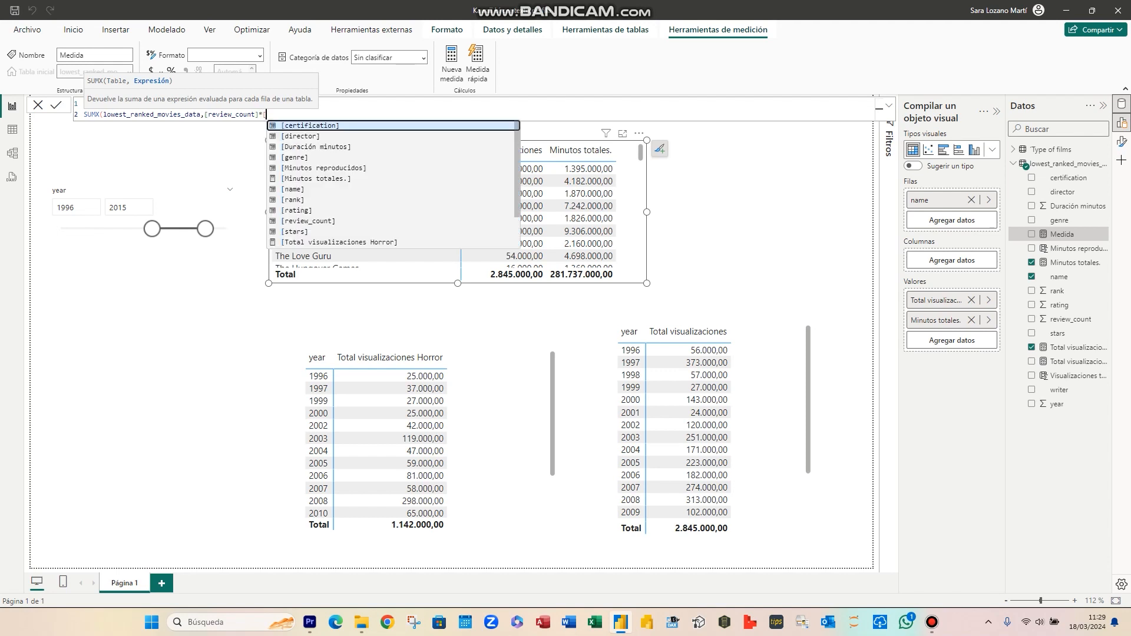
left_click(317, 147)
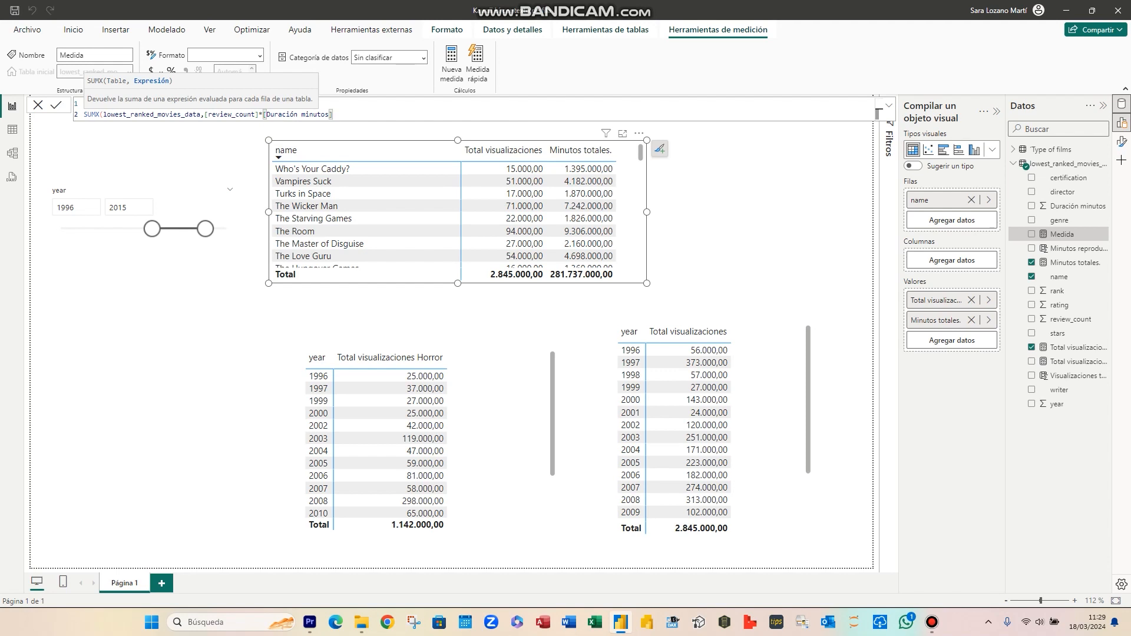
type(")")
key("Return")
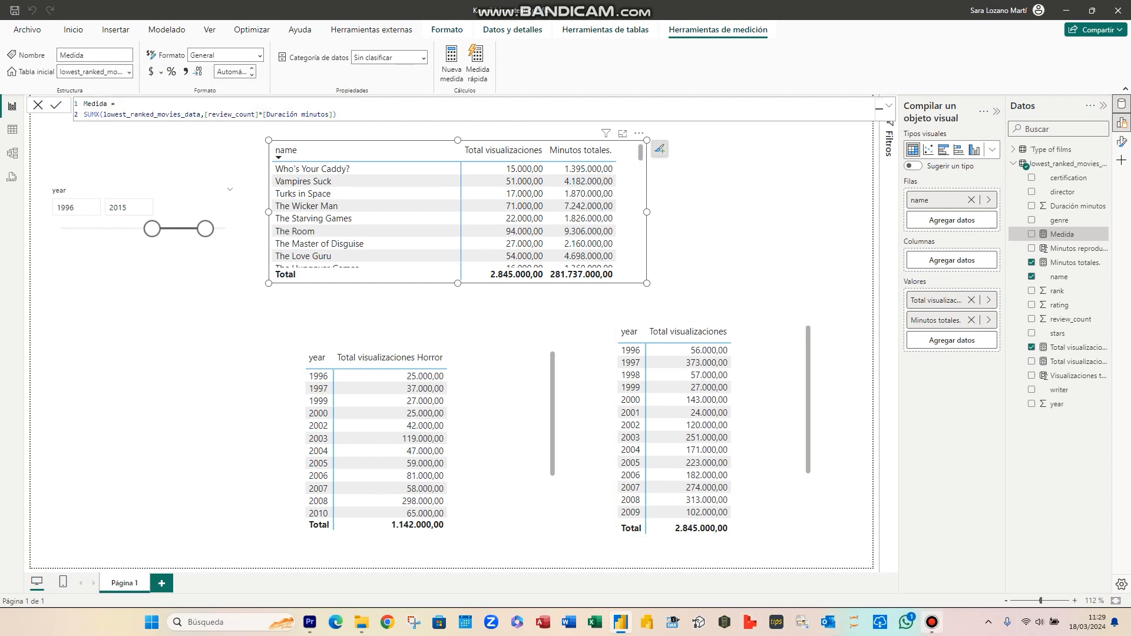
Inspect the SUM expression inside CALCULATE in the Visualizaciones totales column's formula in the table data.
left_click(13, 129)
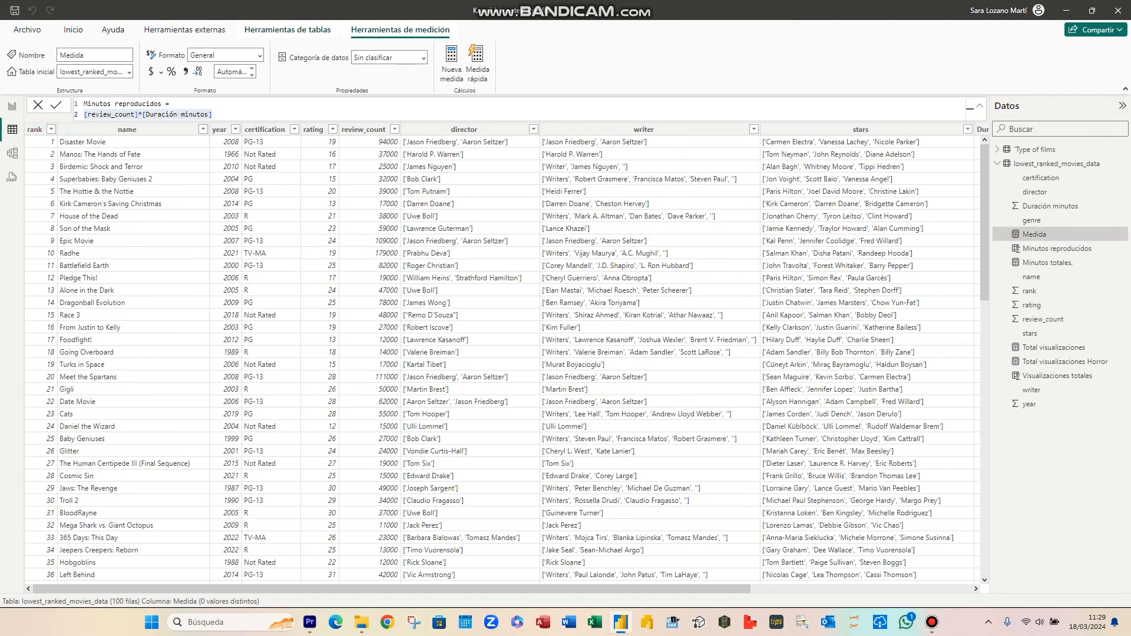
left_click_drag(389, 589, 613, 588)
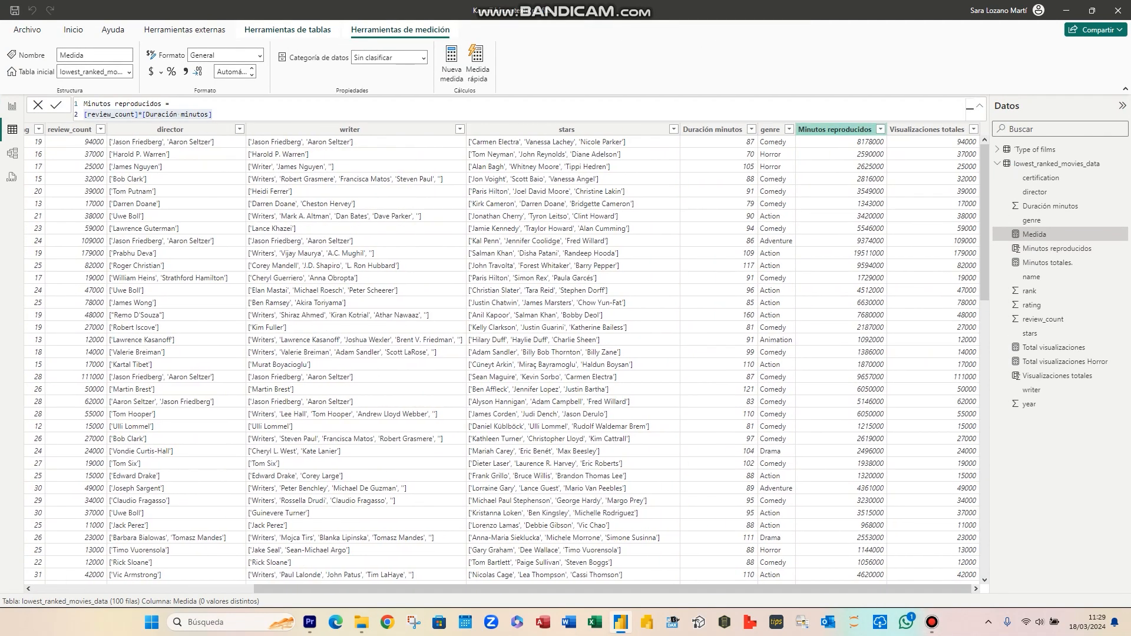
left_click(927, 129)
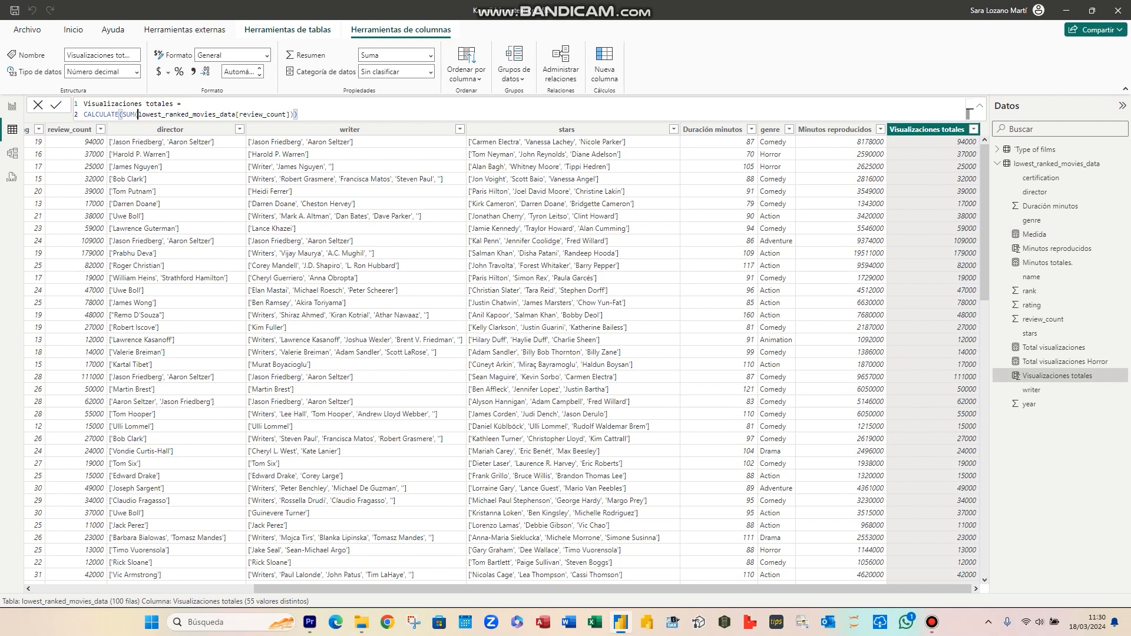
left_click(297, 114)
left_click_drag(122, 114, 289, 114)
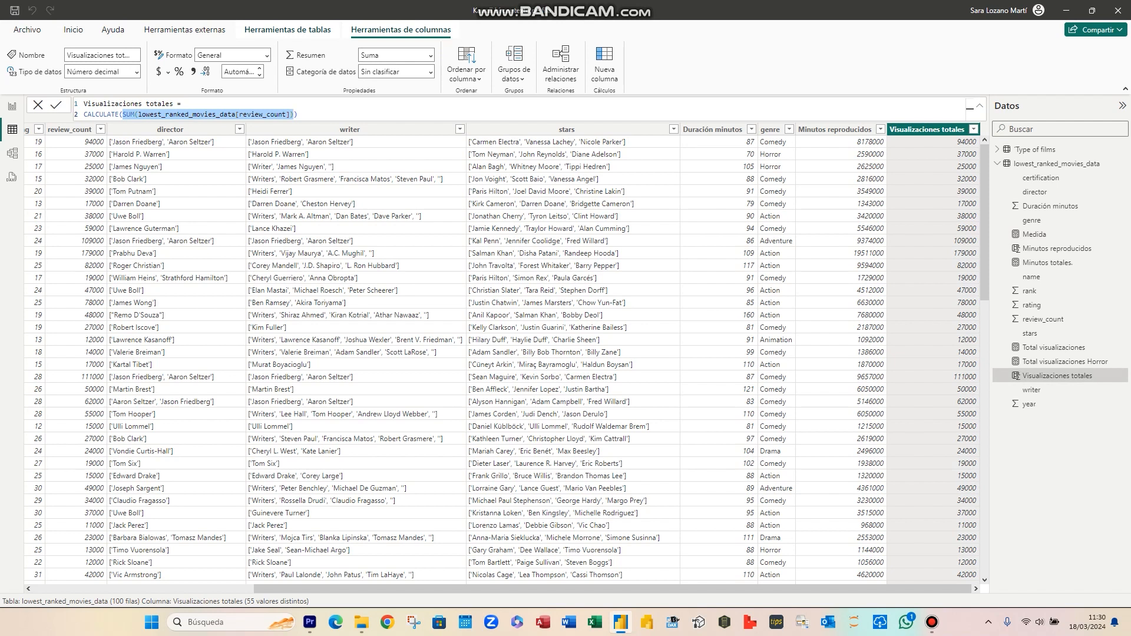
Add a filter to the Visualizaciones totales column's CALCULATE requiring the genre column of the Type of films table to equal "Horror".
left_click(294, 113)
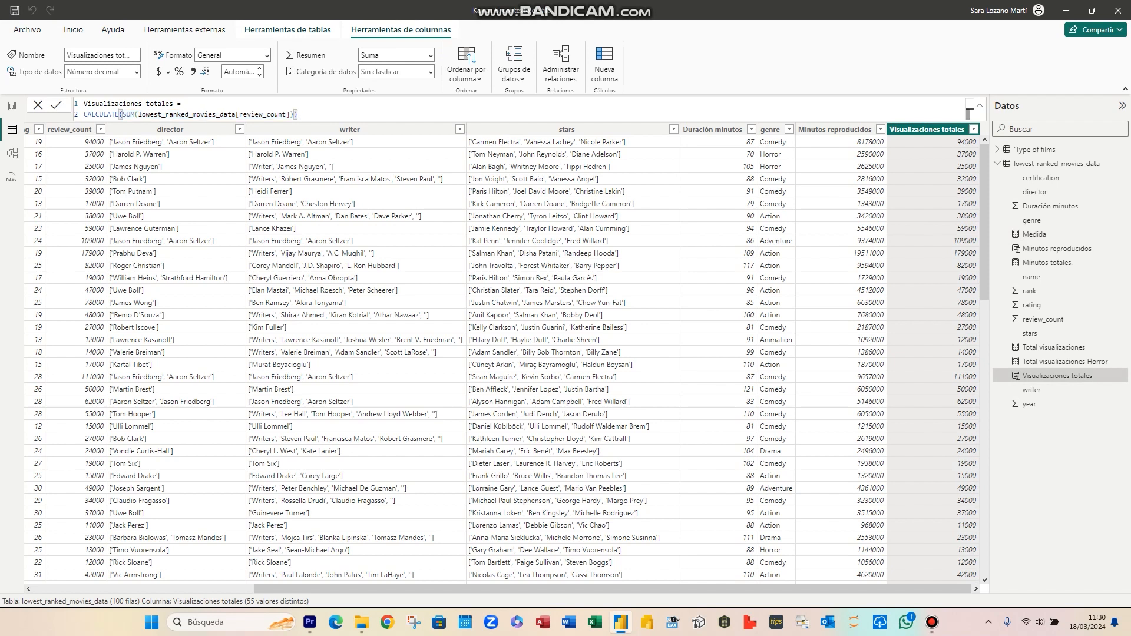
type("),")
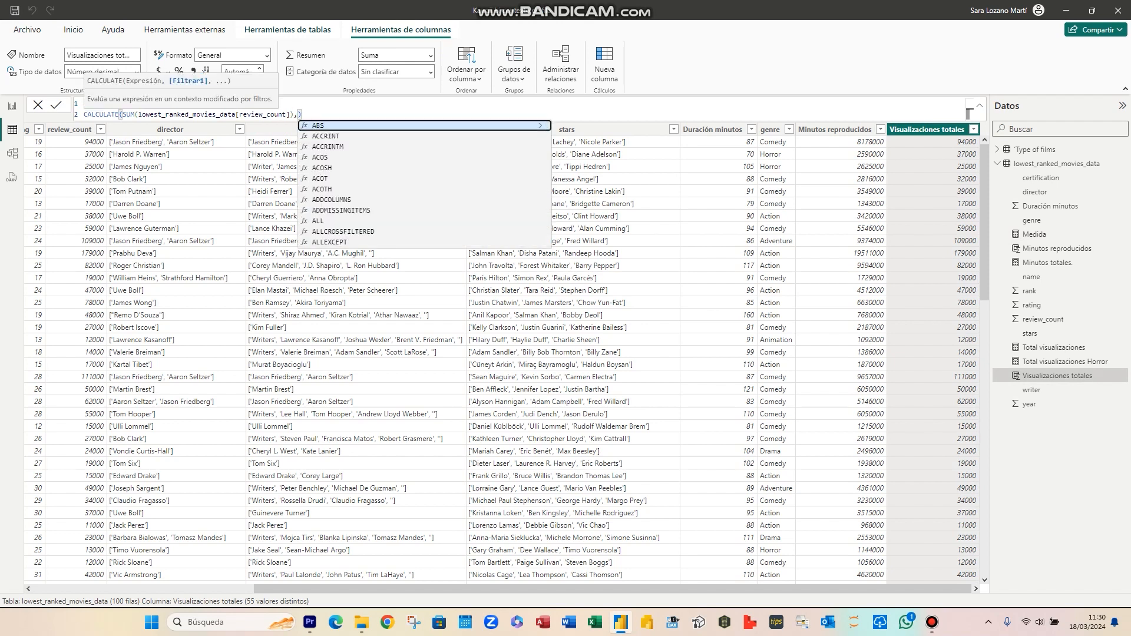
type("g")
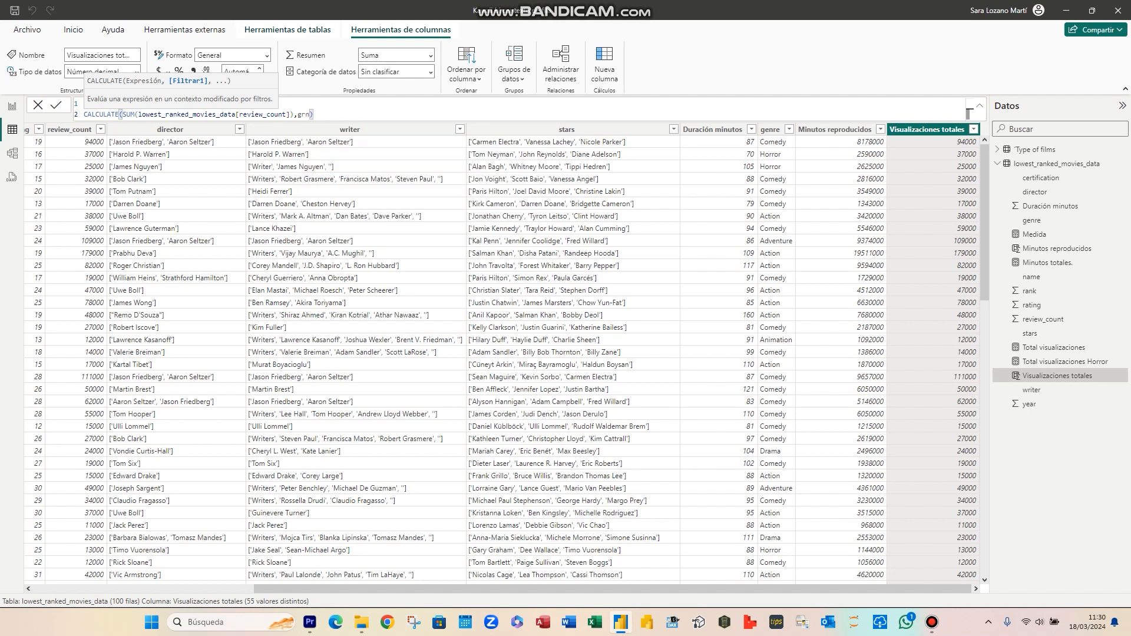
key("Up")
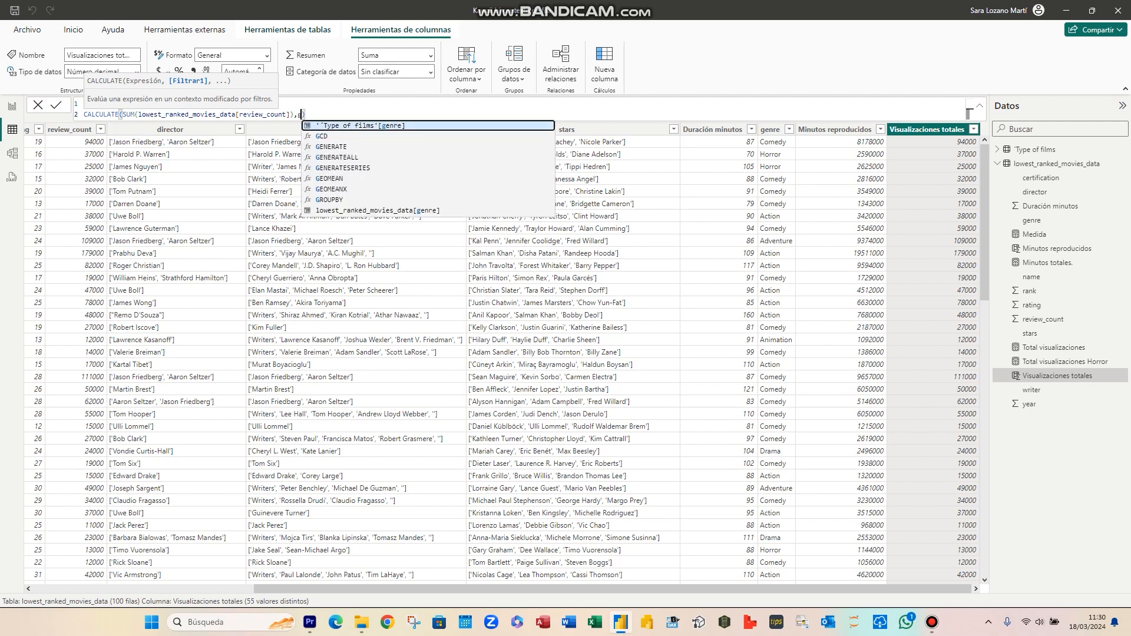
key("Tab")
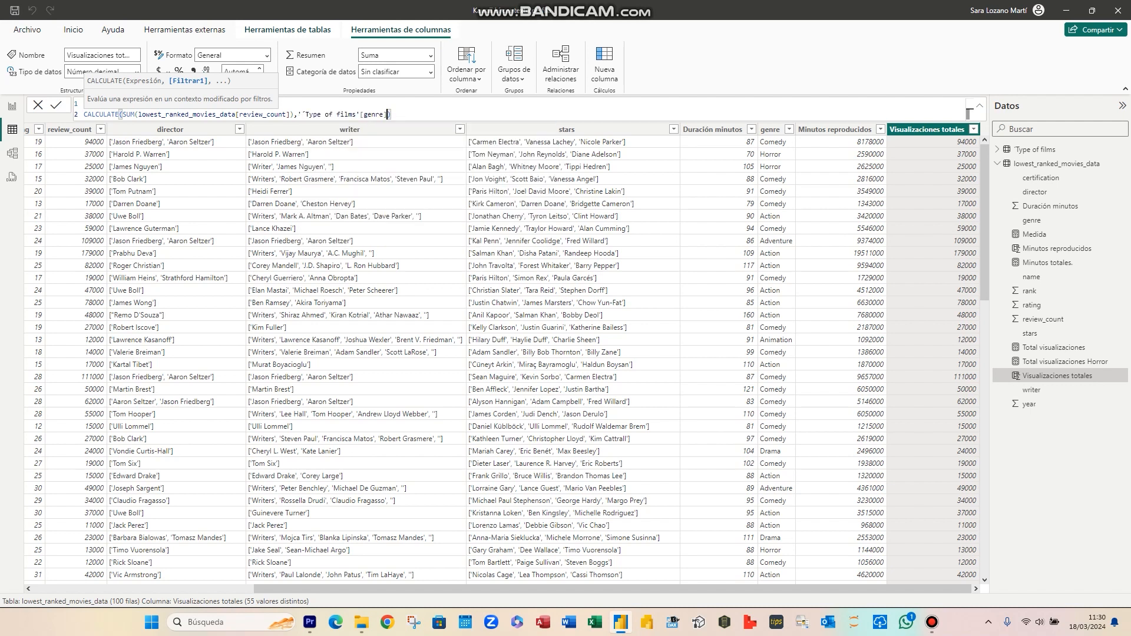
type("=\"Horror")
key("Return")
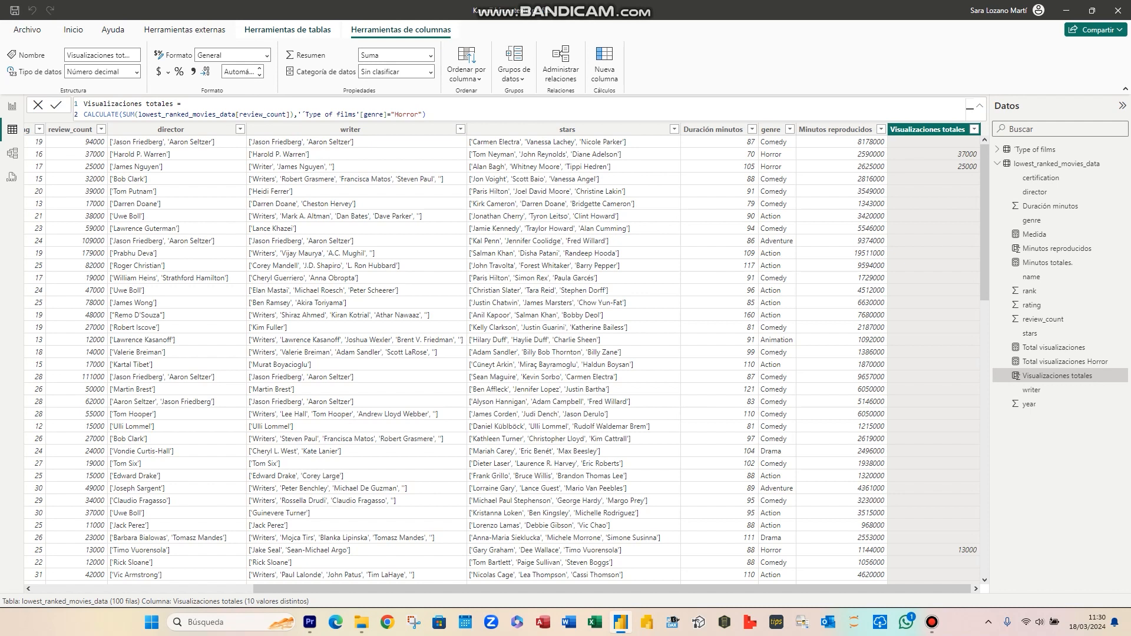
Review the Horror genre filter argument in the Visualizaciones totales formula.
left_click_drag(298, 115, 422, 115)
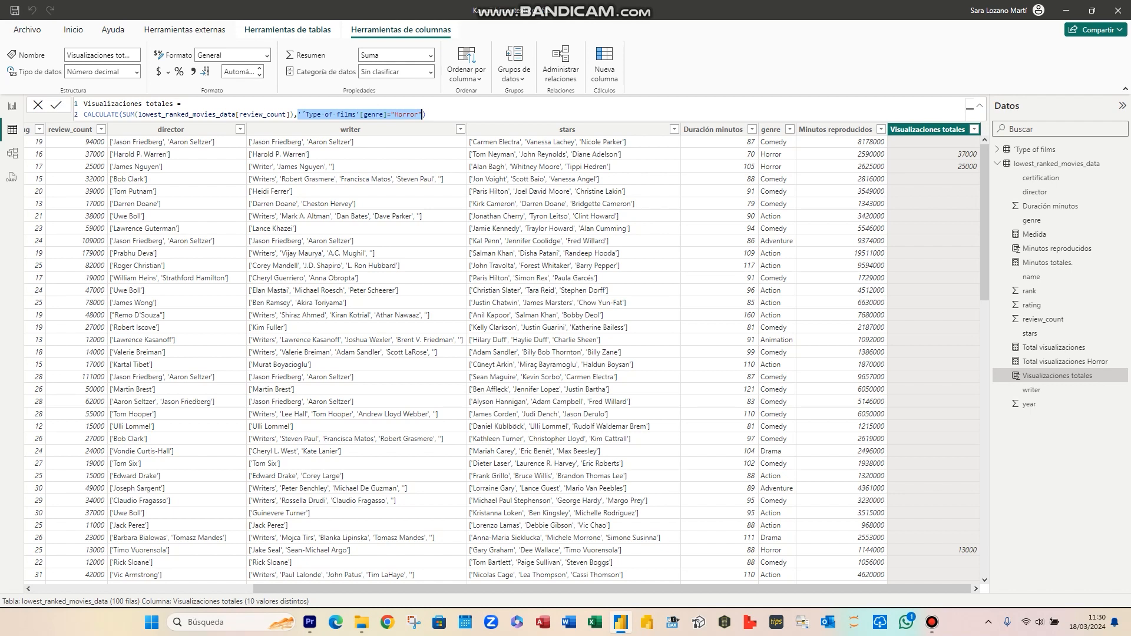
left_click(426, 114)
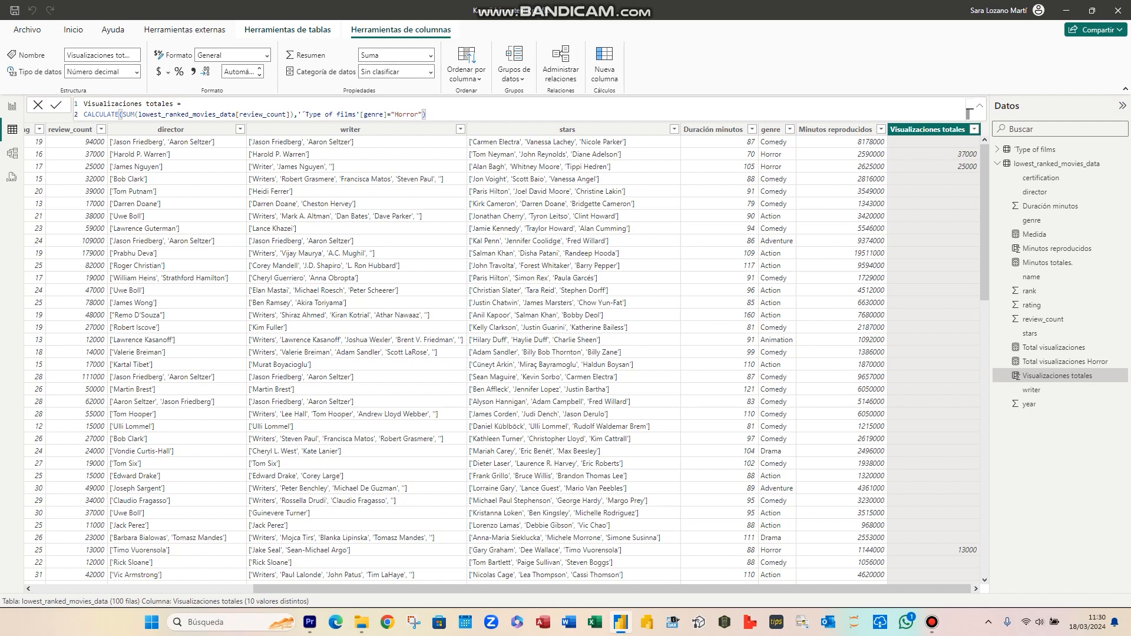
key("Return")
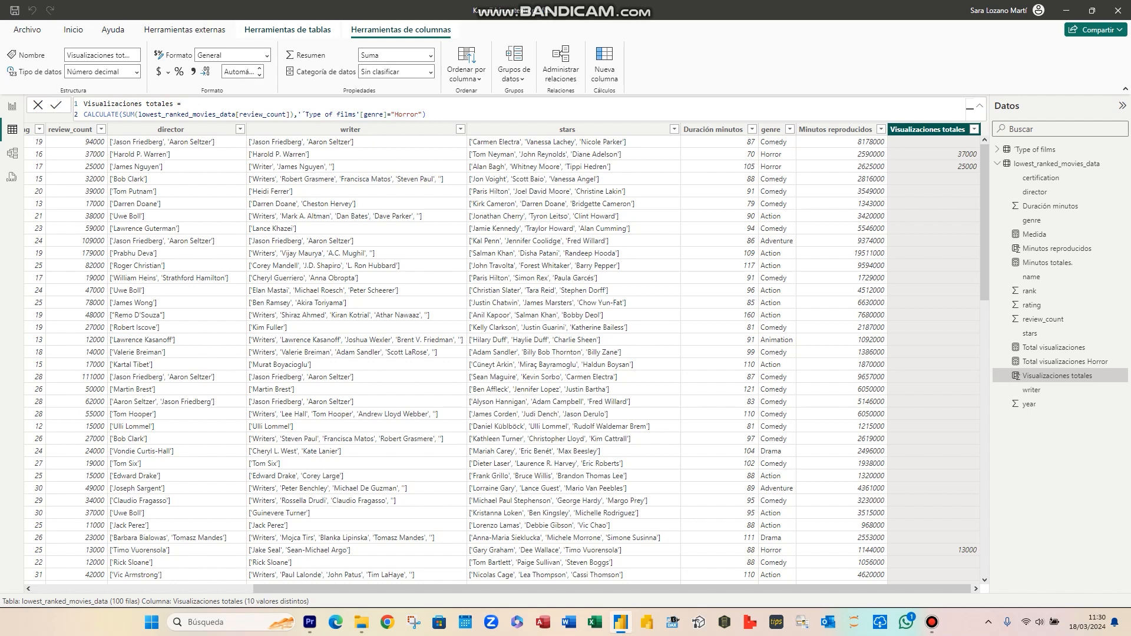
Strip the Horror filter and CALCULATE from Visualizaciones totales, leaving the formula SUM(lowest_ranked_movies_data[review_count]).
mouse_move(425, 113)
left_mouse_down()
mouse_move(300, 113)
mouse_move(425, 113)
left_mouse_up()
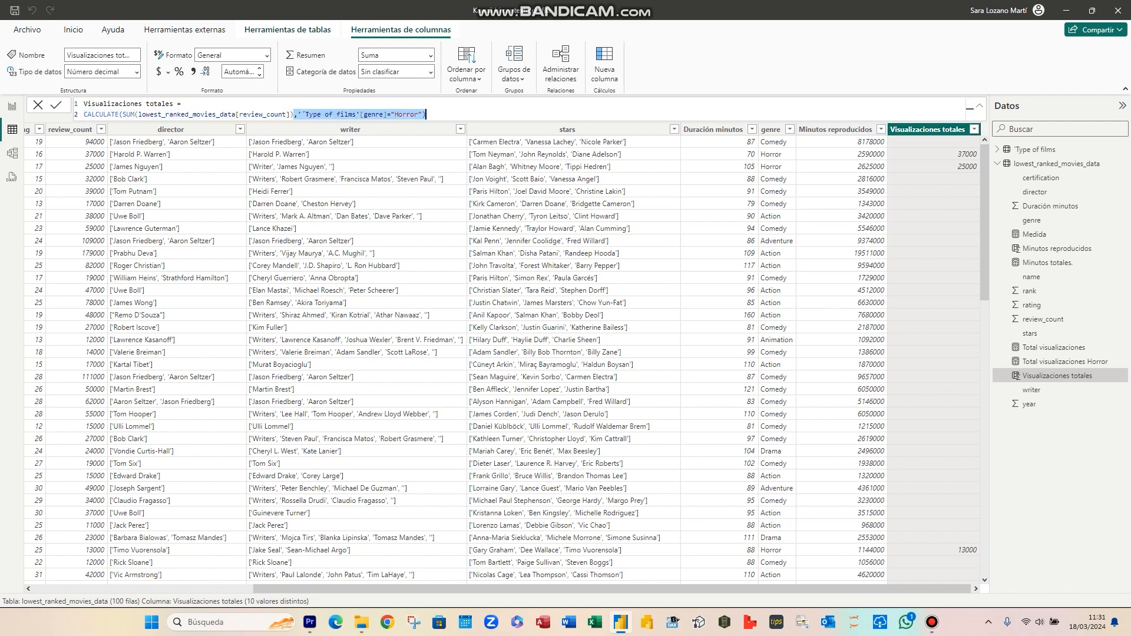
key("BackSpace")
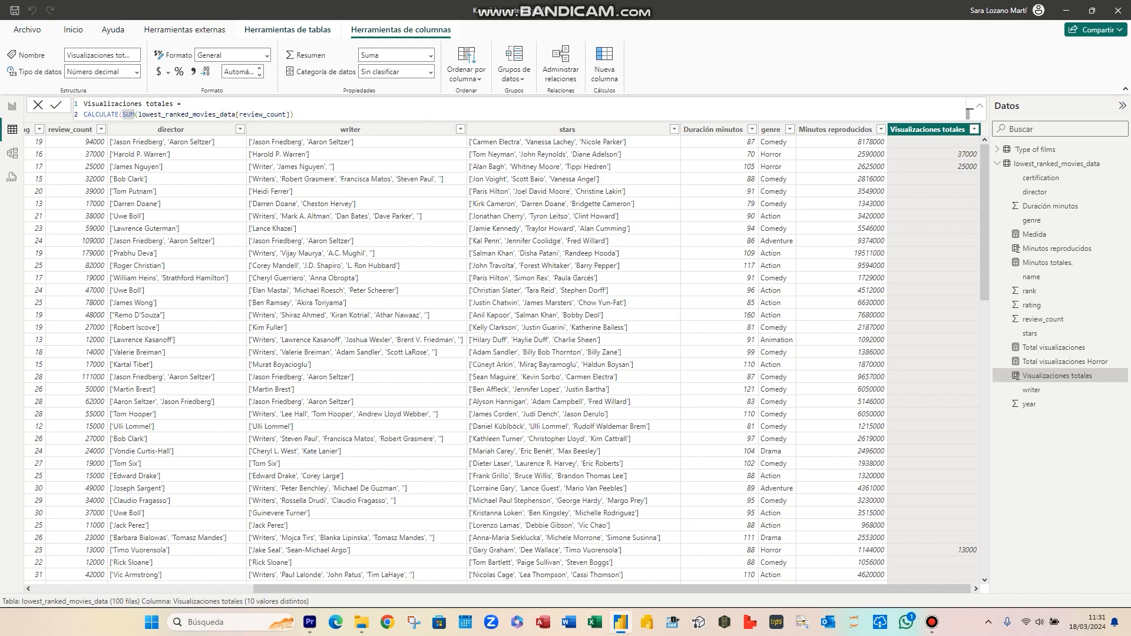
left_click_drag(122, 114, 83, 114)
key("BackSpace")
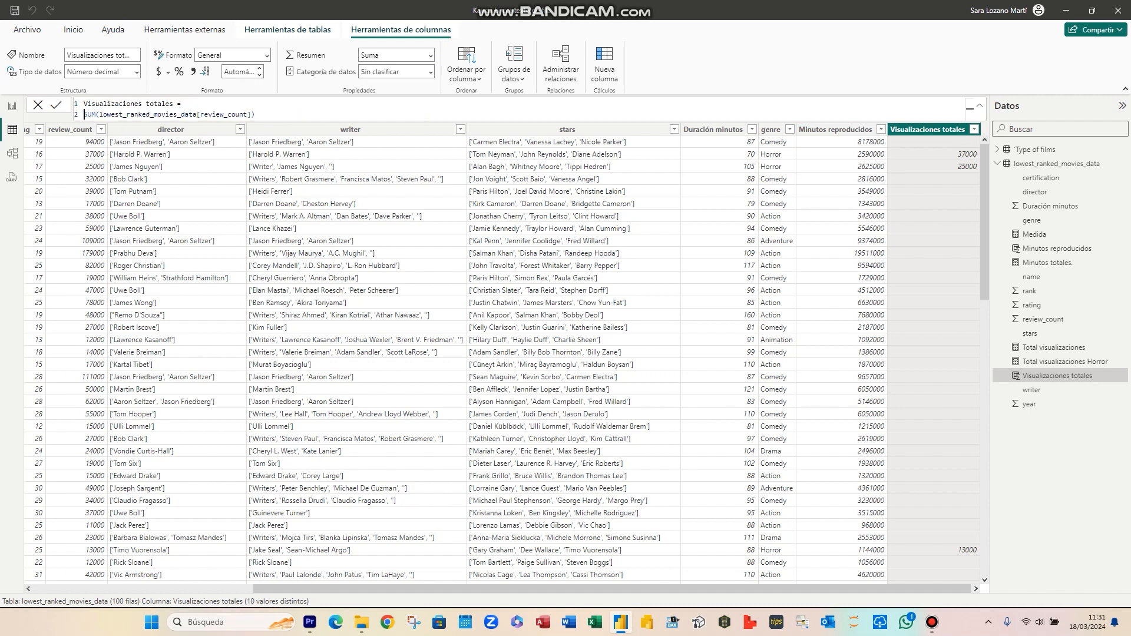
key("Return")
mouse_move(985, 225)
left_mouse_down()
mouse_move(985, 362)
mouse_move(985, 222)
left_mouse_up()
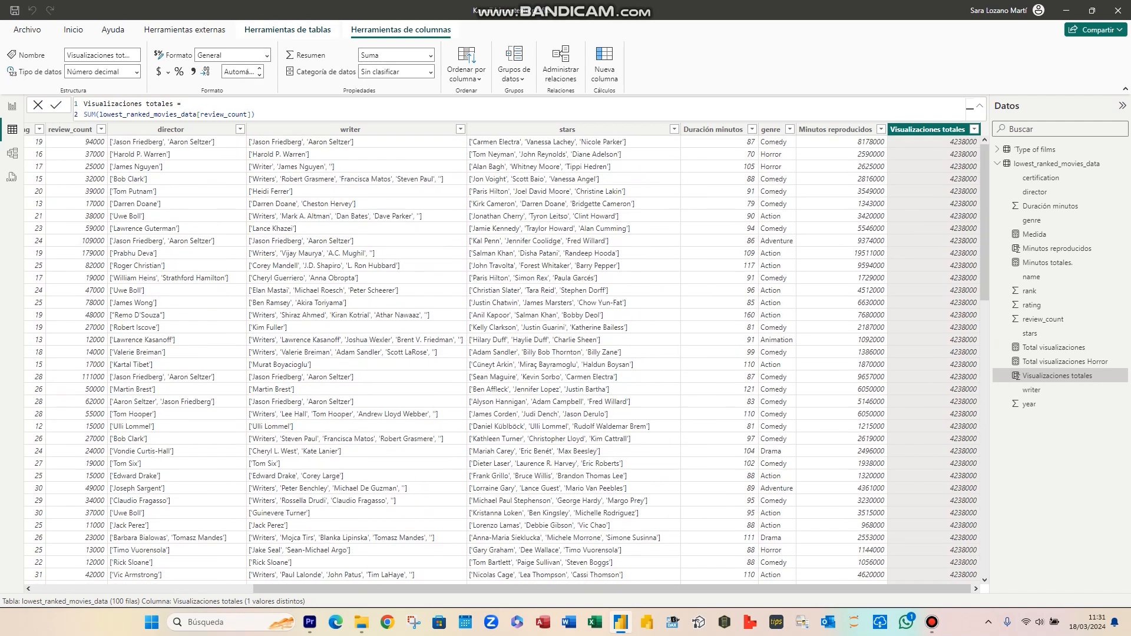
Restore the CALCULATE wrapper so Visualizaciones totales reads CALCULATE(SUM(lowest_ranked_movies_data[review_count])).
double_click(87, 114)
type("CALCULATE(")
left_click(296, 114)
type(")")
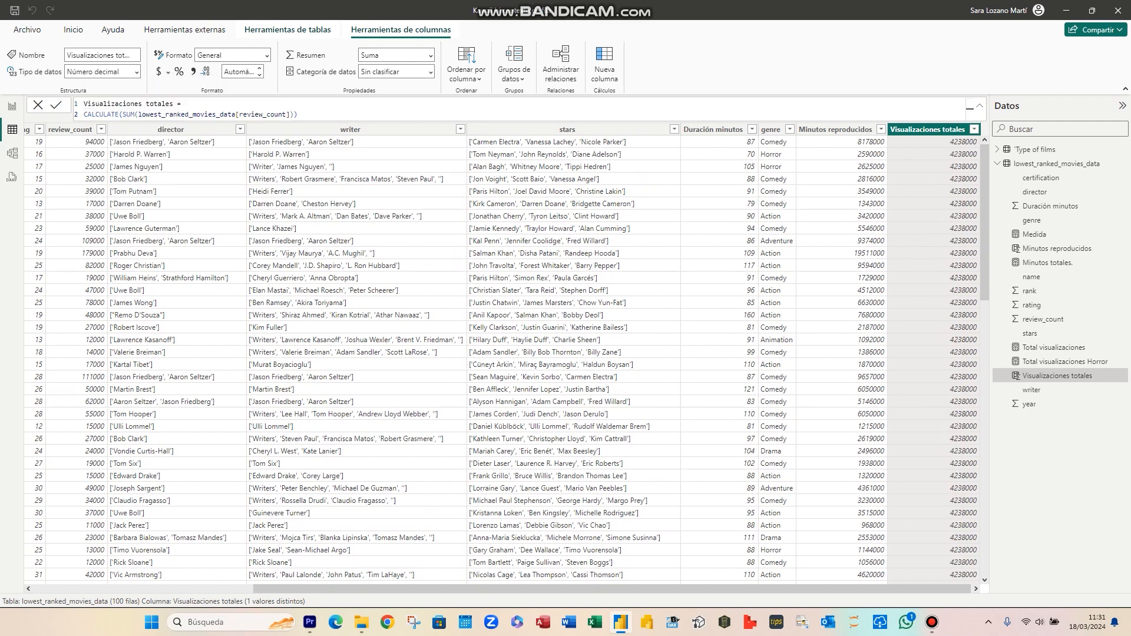
key("Return")
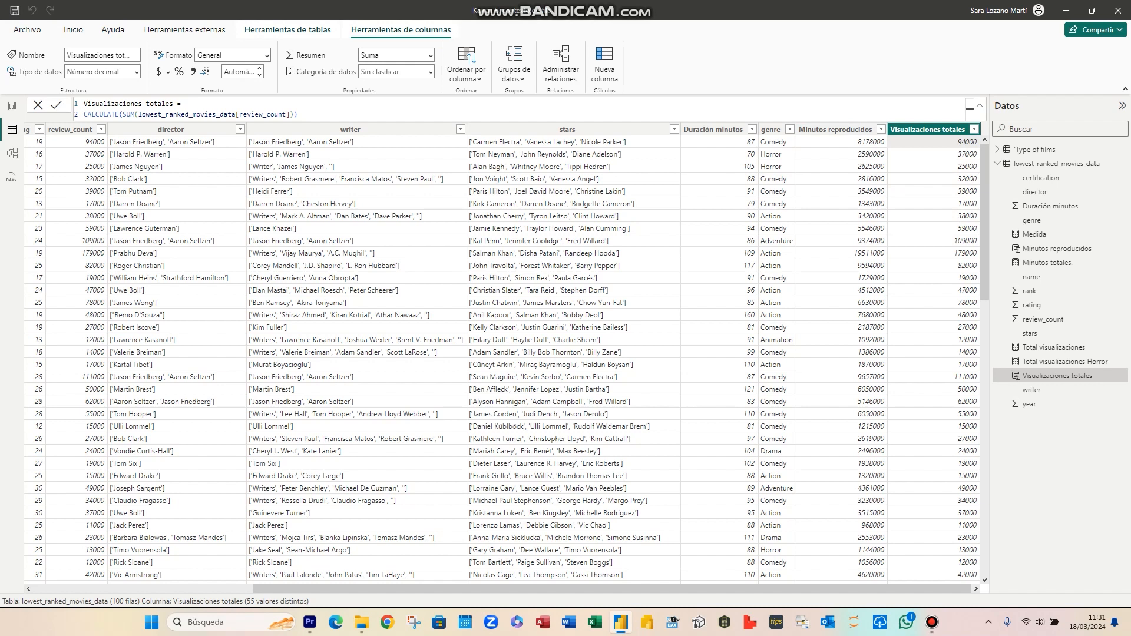
Add the filter lowest_ranked_movies_data[genre]="Horror" to the CALCULATE in the Visualizaciones totales column.
left_click(293, 114)
type(",")
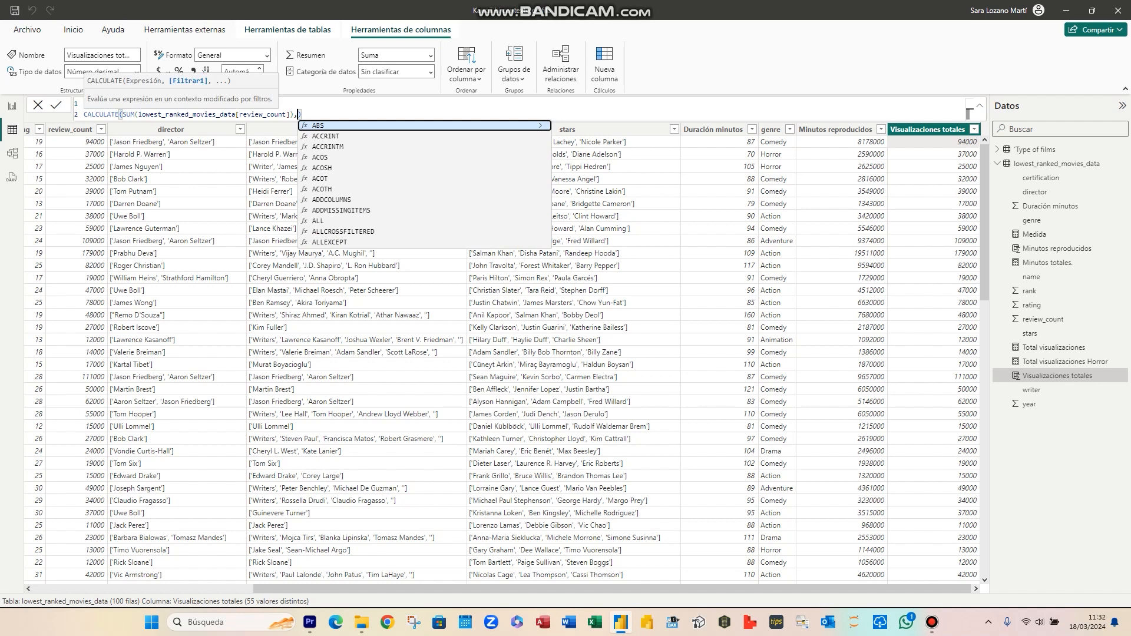
type("genr")
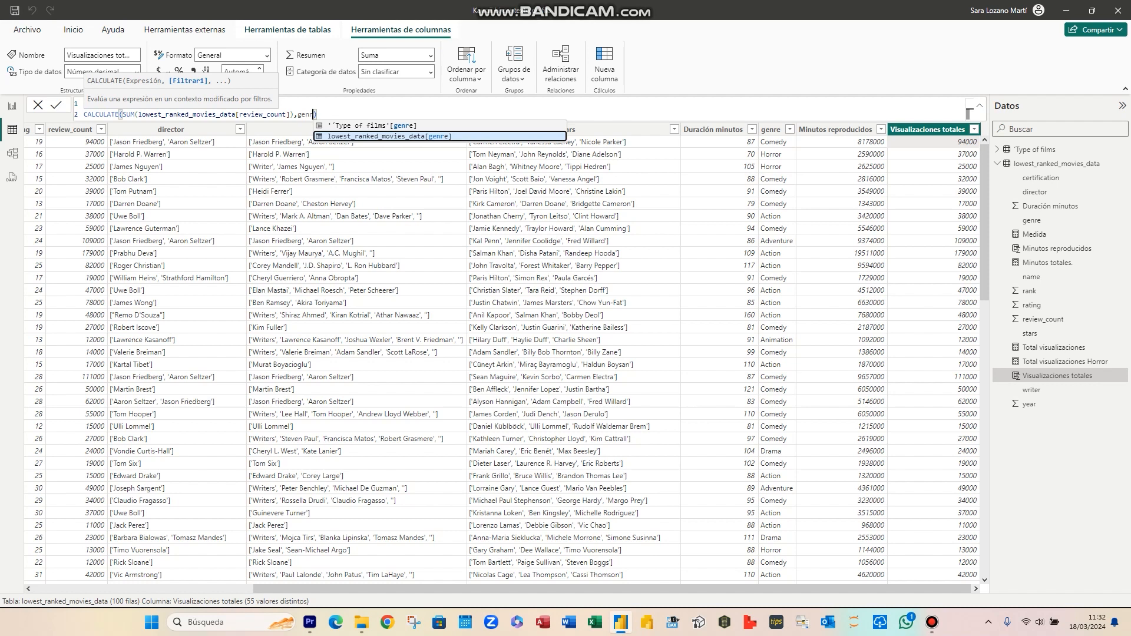
key("Tab")
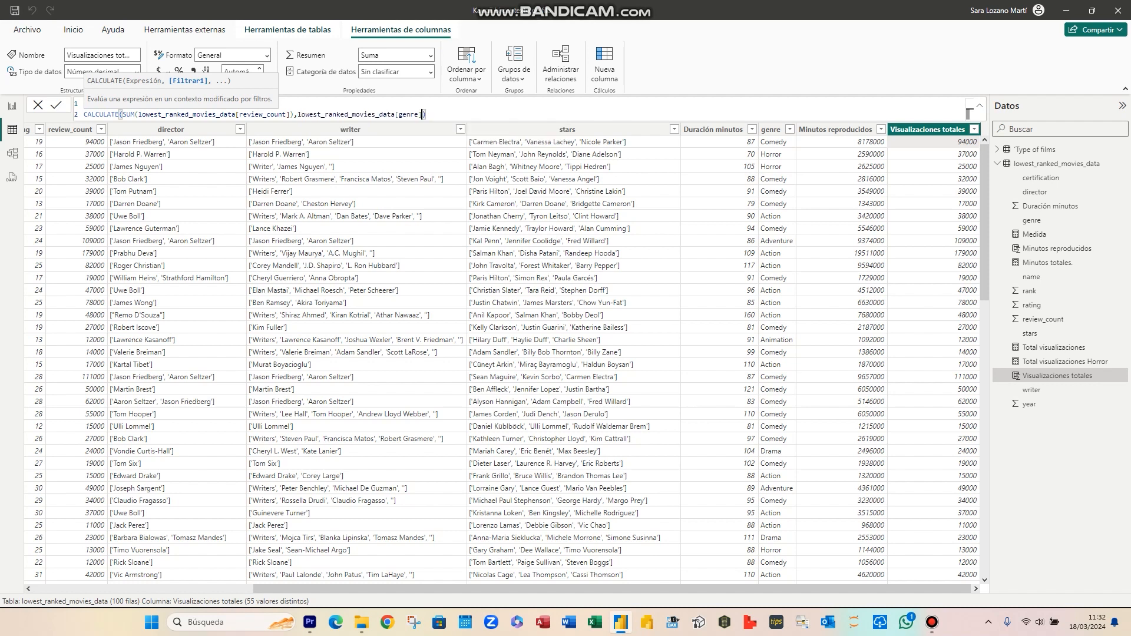
type("=\"Horror\"")
key("Return")
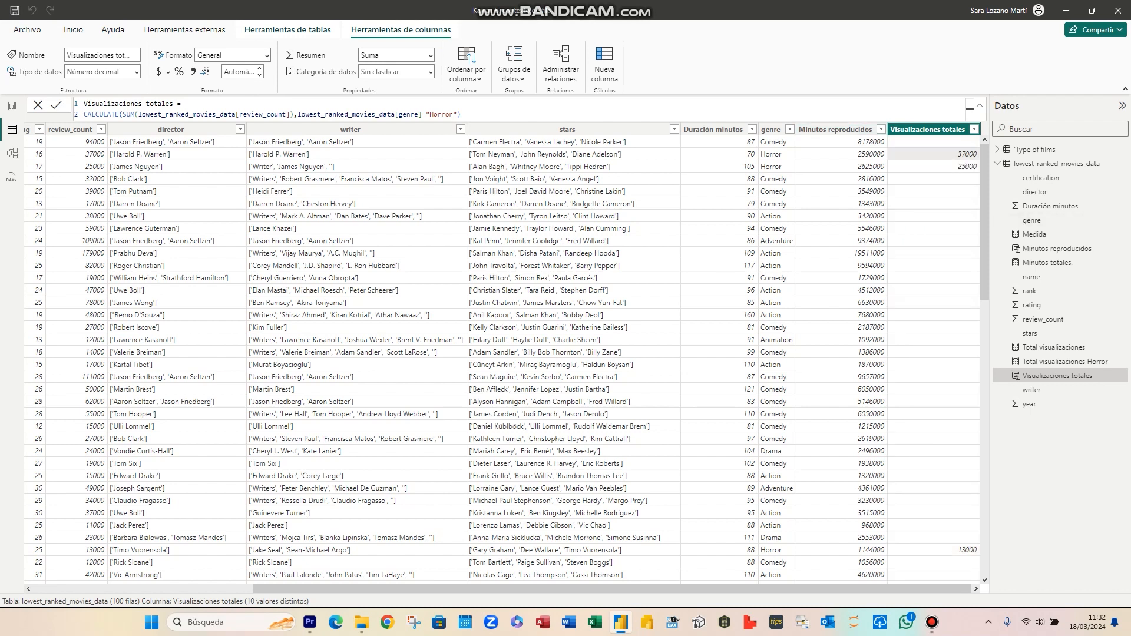
Compare the genre values with the Visualizaciones totales column across all rows of the table, then review its CALCULATE formula.
left_click(777, 151)
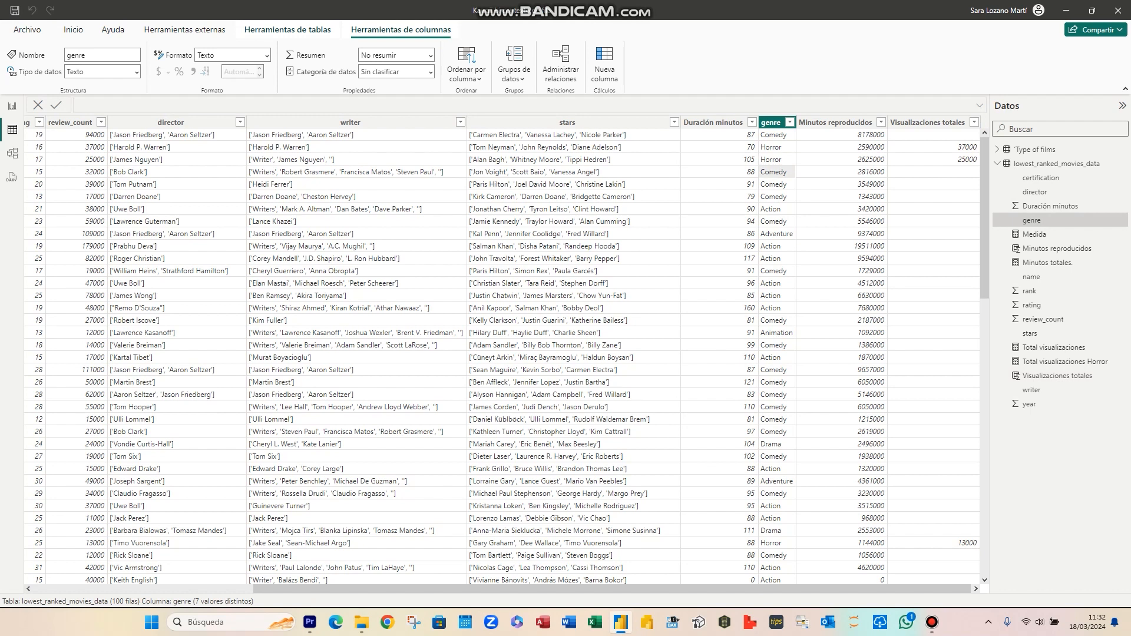
left_click(937, 163)
scroll(936, 157, "down", 10)
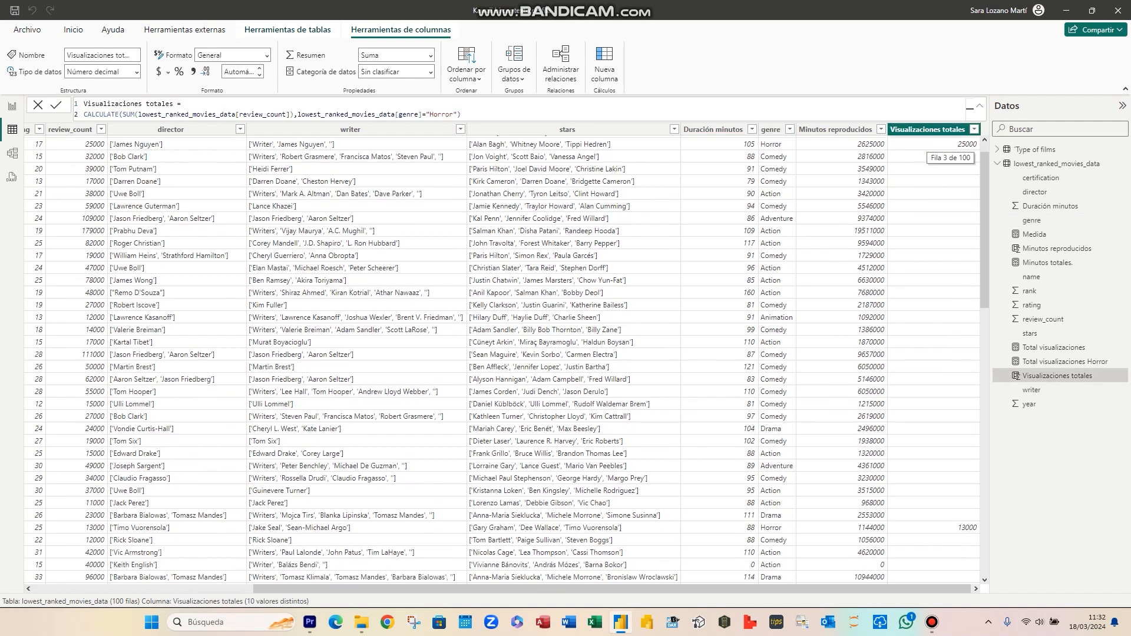
scroll(507, 359, "down", 2)
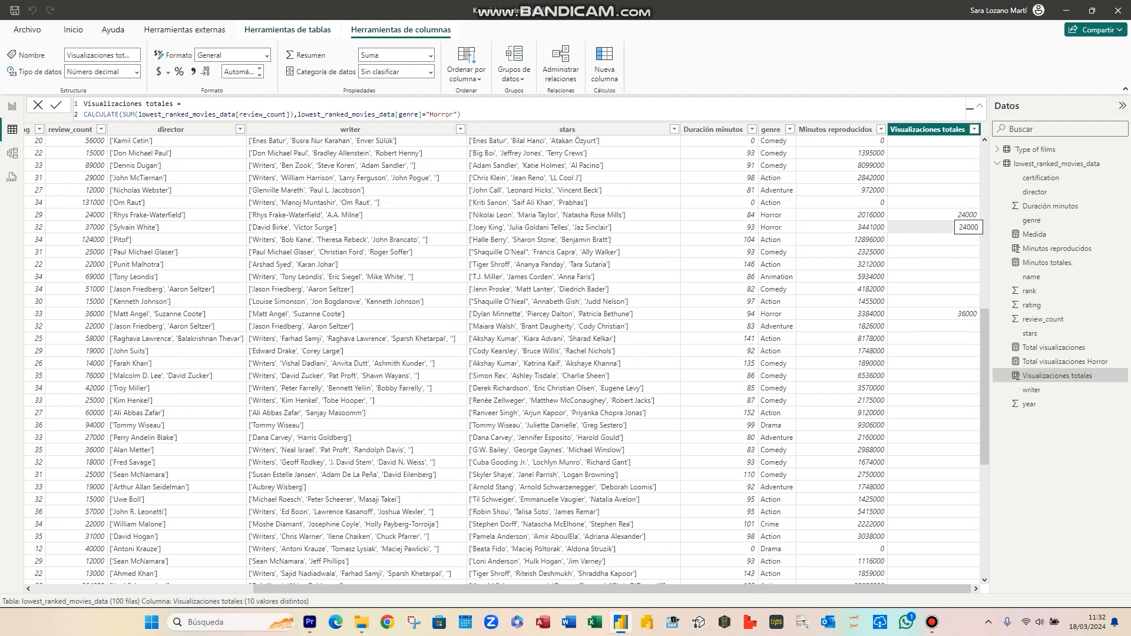
scroll(507, 359, "down", 2)
scroll(507, 359, "down", 7)
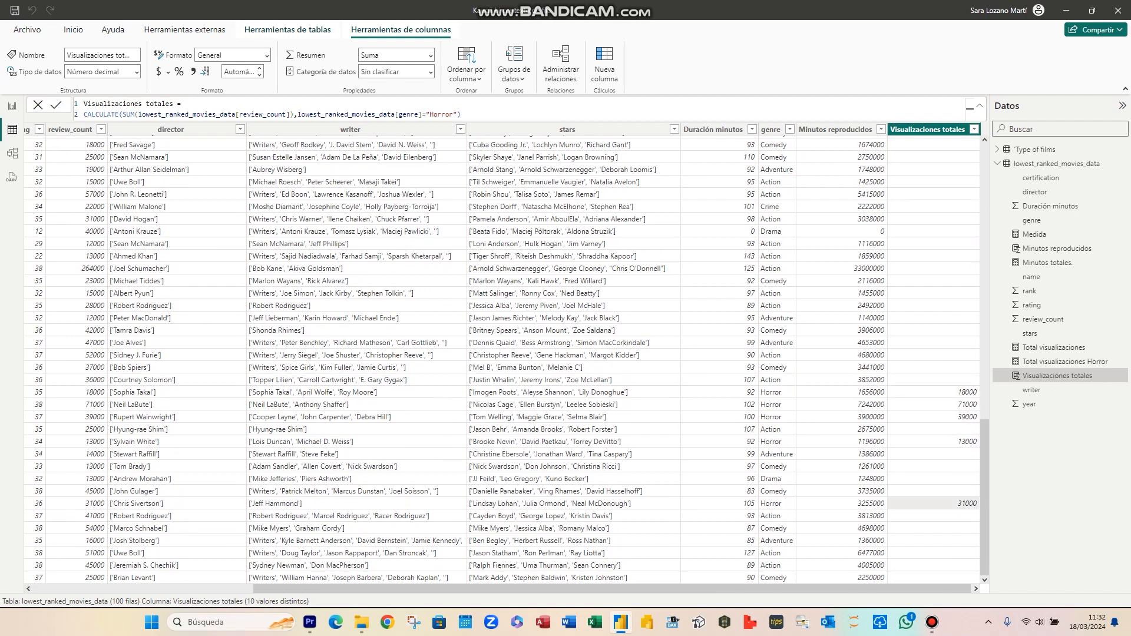
scroll(934, 503, "up", 20)
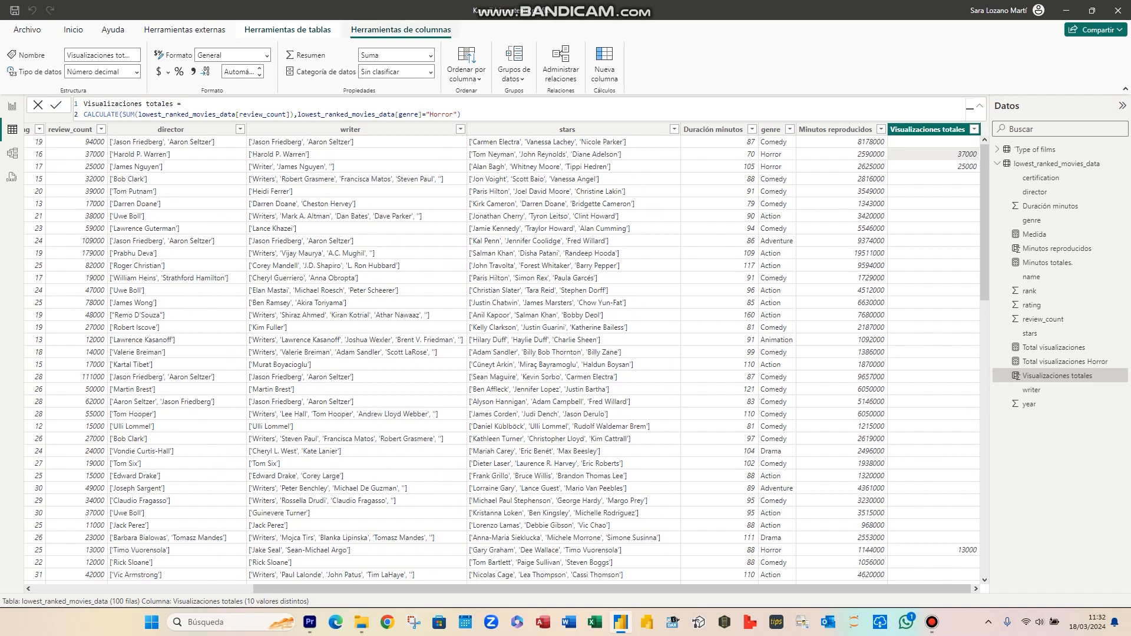
left_click_drag(298, 113, 458, 114)
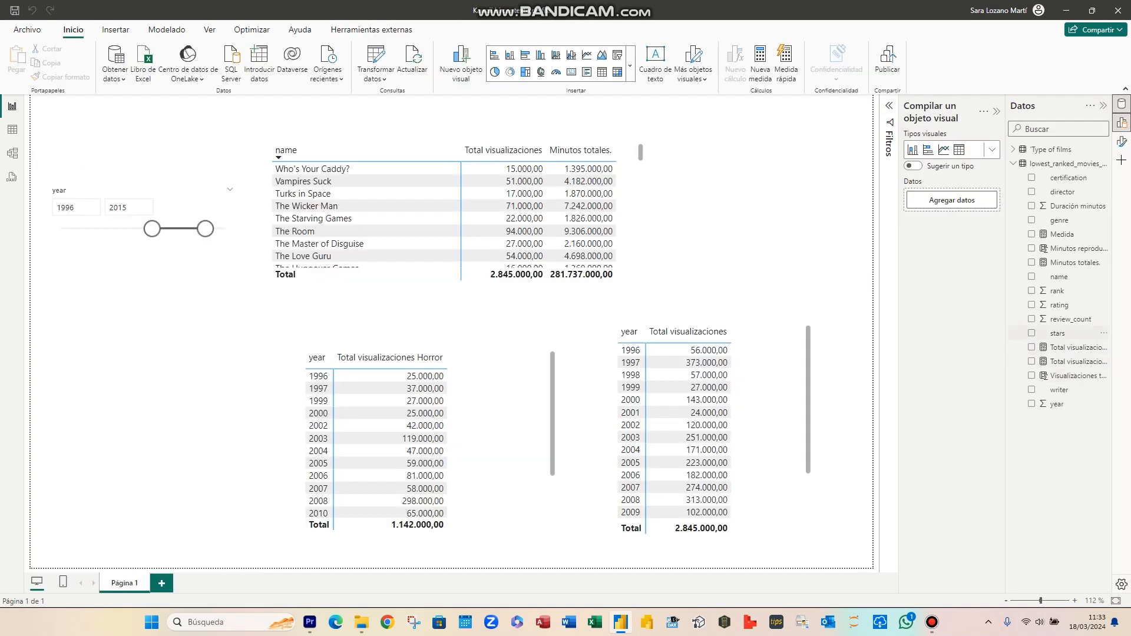
On the report page, review the formulas of the Medida and Total visualizaciones measures.
left_click(1062, 234)
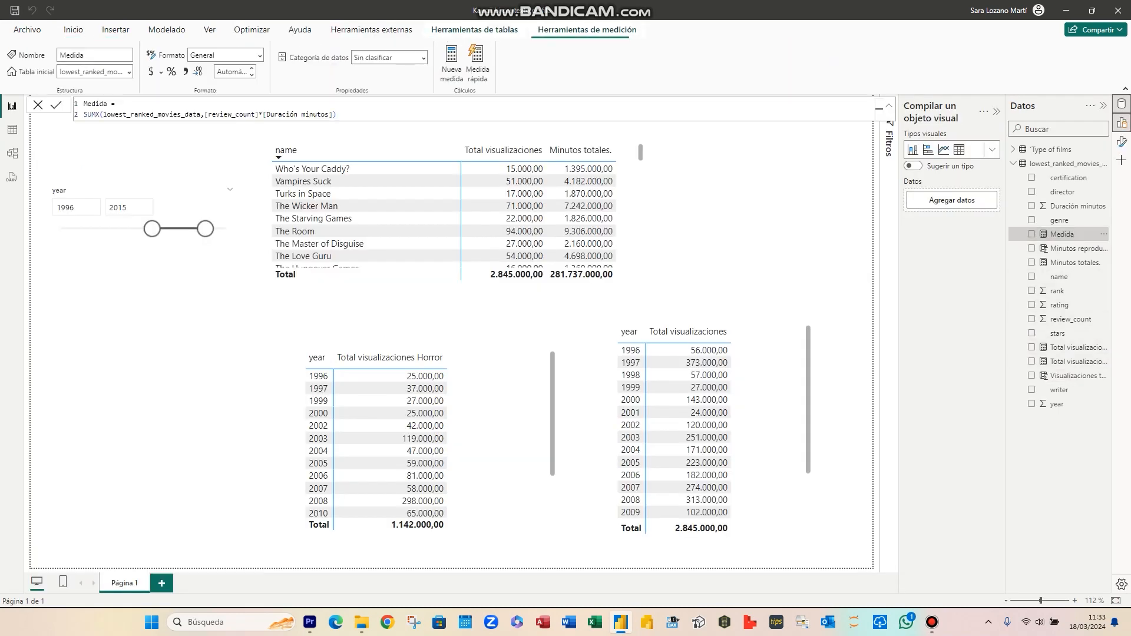
left_click_drag(336, 115, 83, 114)
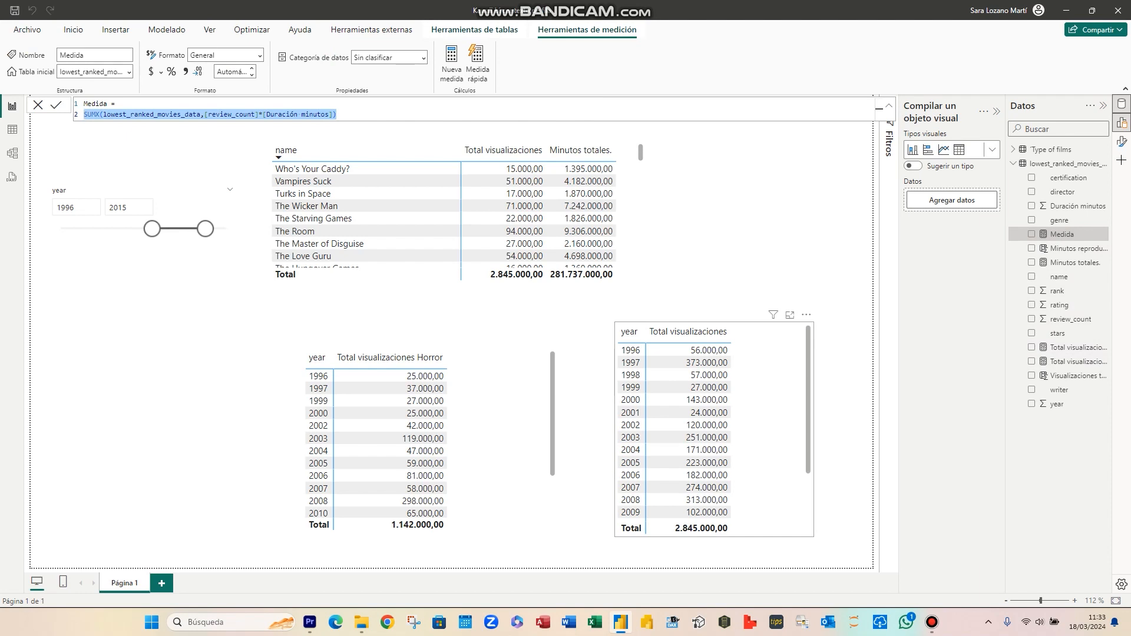
left_click(768, 406)
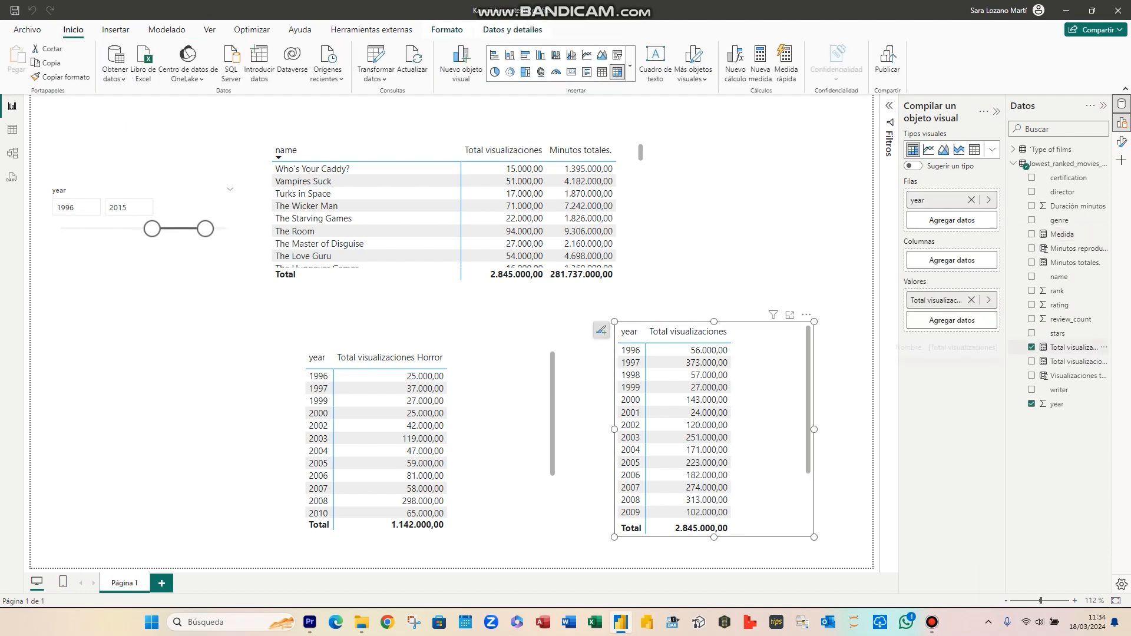
left_click(1073, 348)
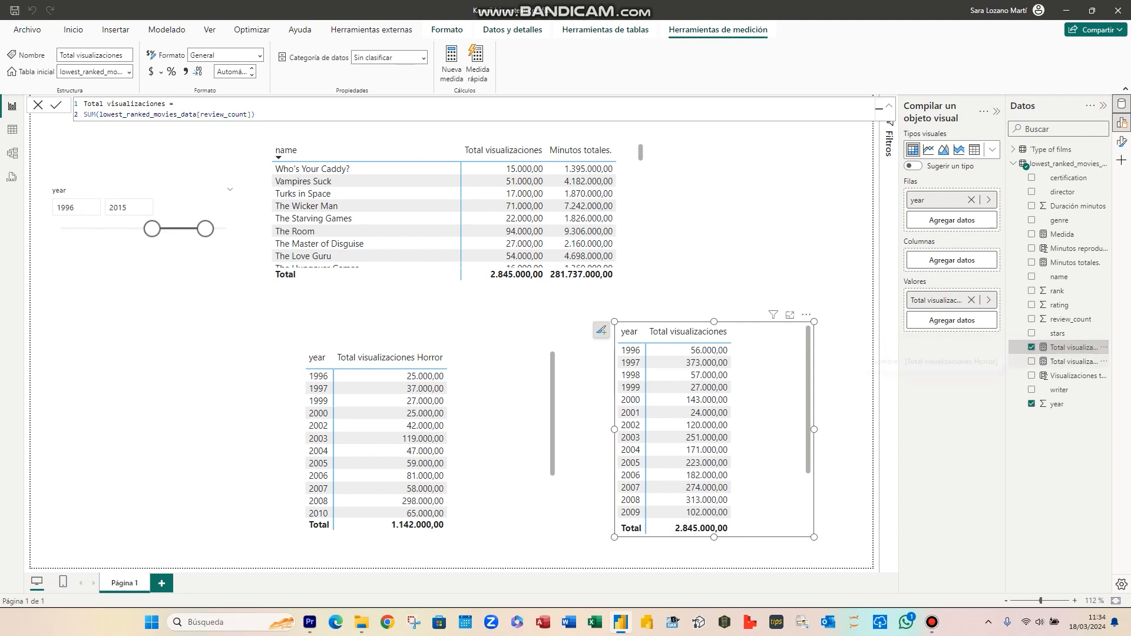
Change the genre filter value in the Total visualizaciones Horror measure to "Horror".
left_click(1073, 362)
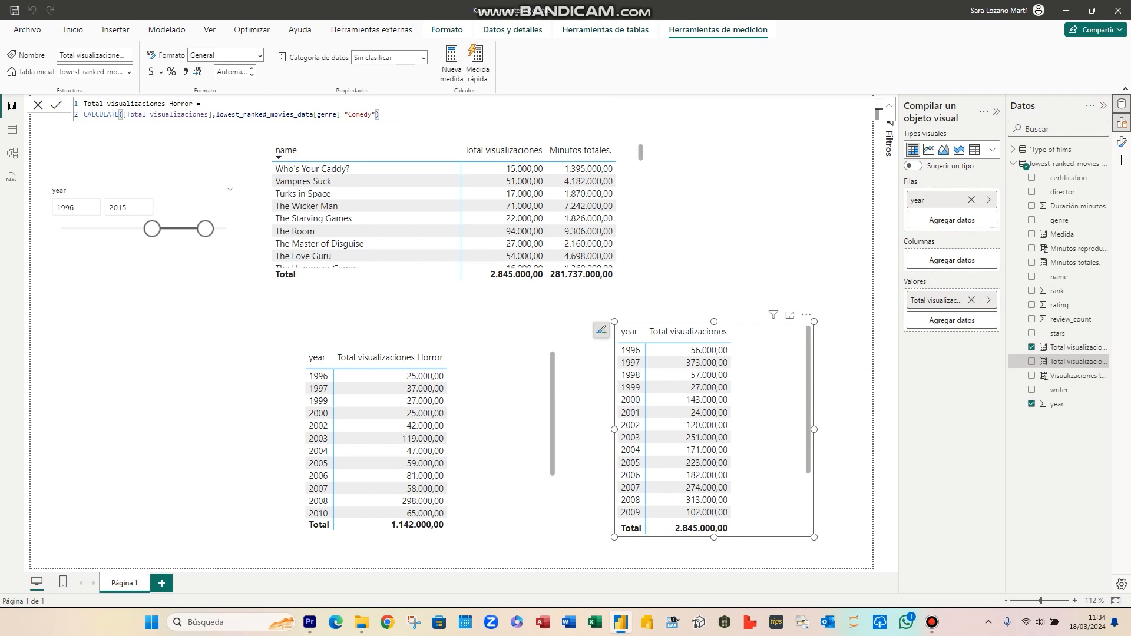
left_click_drag(216, 114, 349, 114)
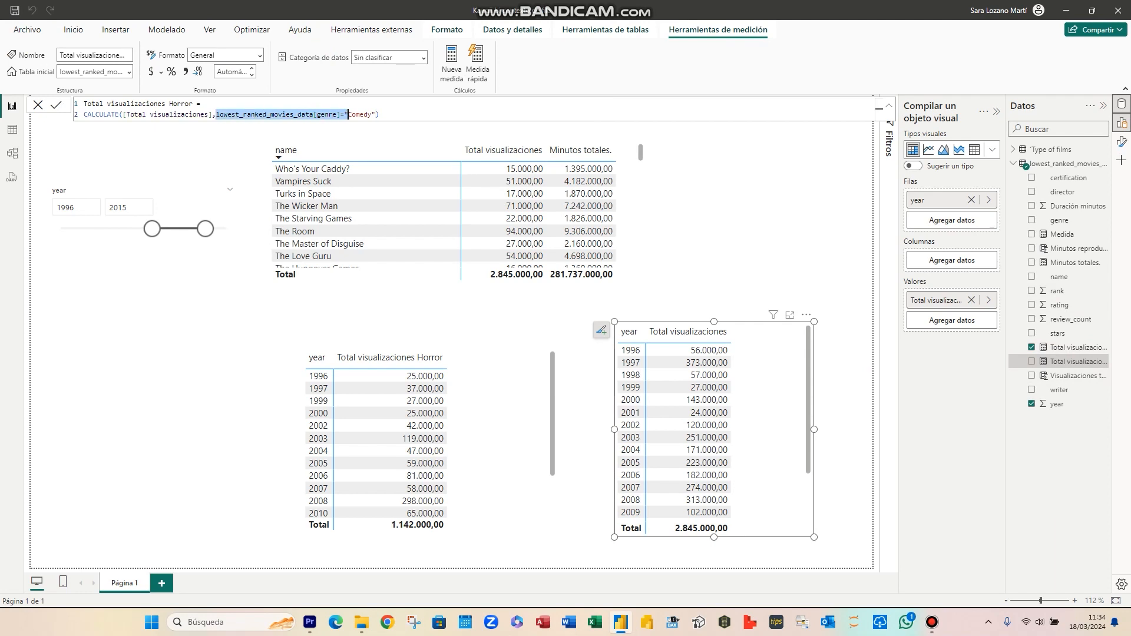
left_click(348, 114)
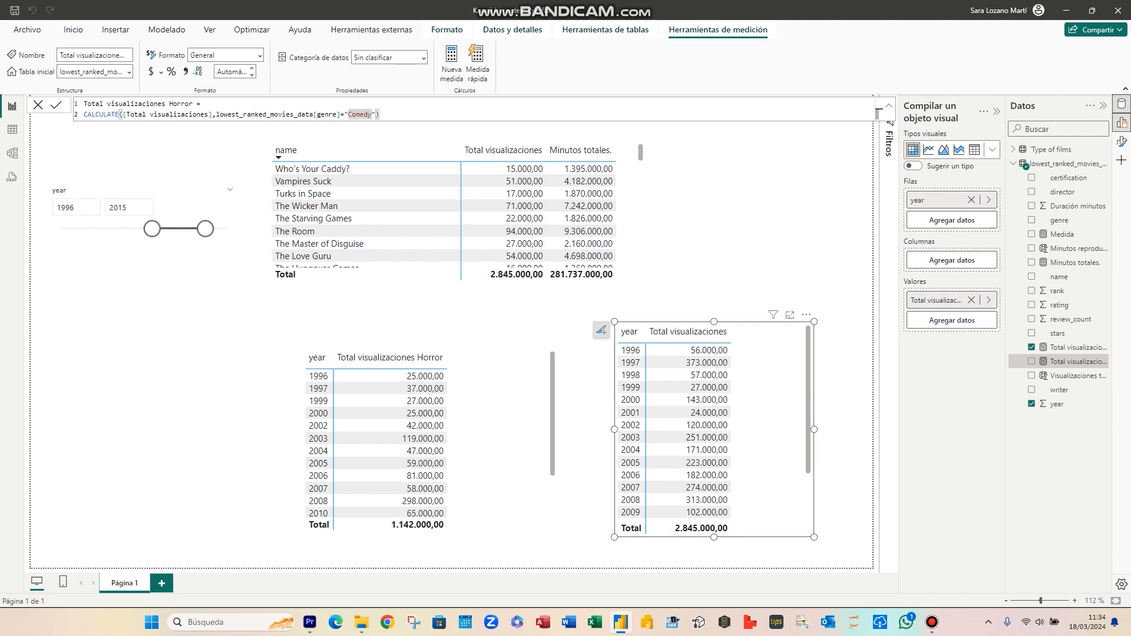
key("BackSpace")
key("BackSpace")
key("BackSpace")
key("BackSpace")
key("BackSpace")
key("BackSpace")
type("Horror")
key("Return")
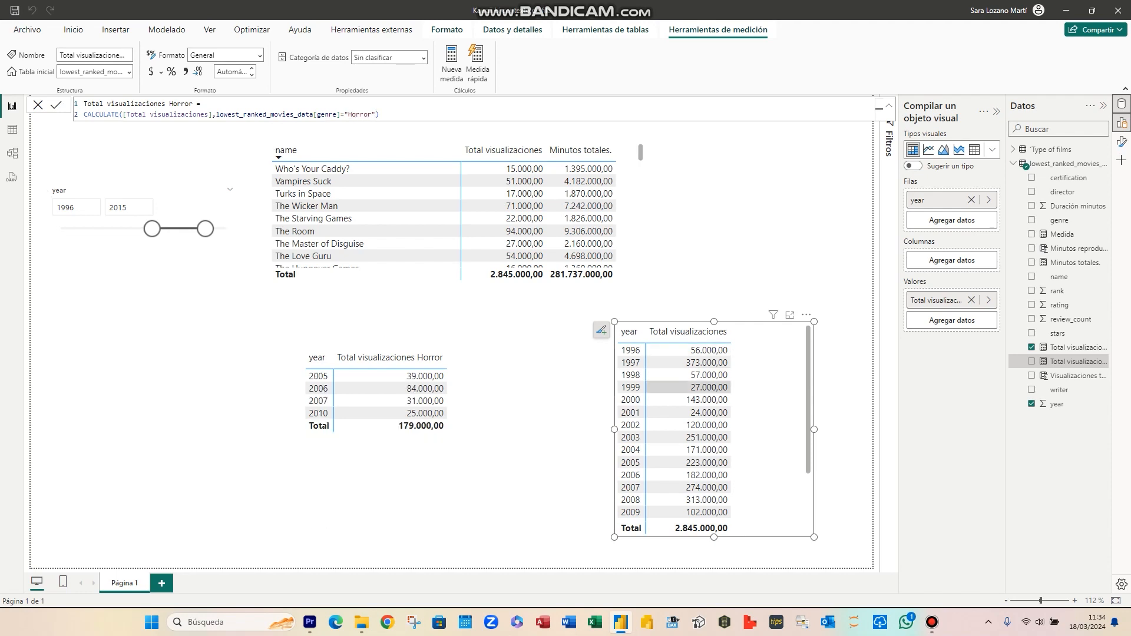
Add the Total visualizaciones Horror measure to the yearly Total visualizaciones matrix and sort the matrix by it in descending order.
left_click(1031, 361)
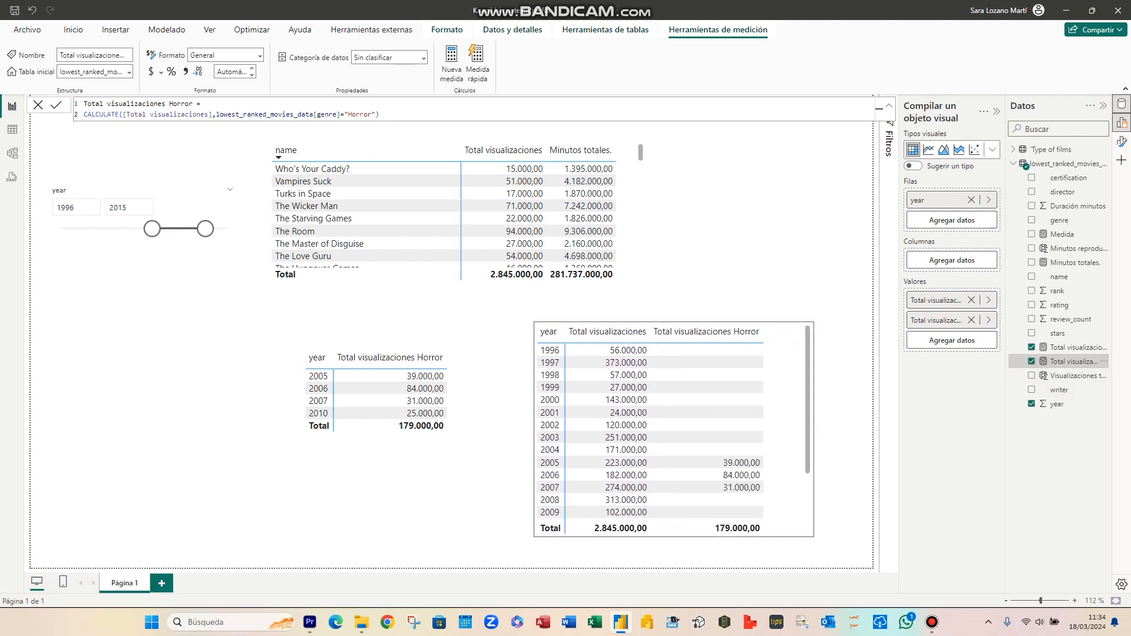
left_click(543, 350)
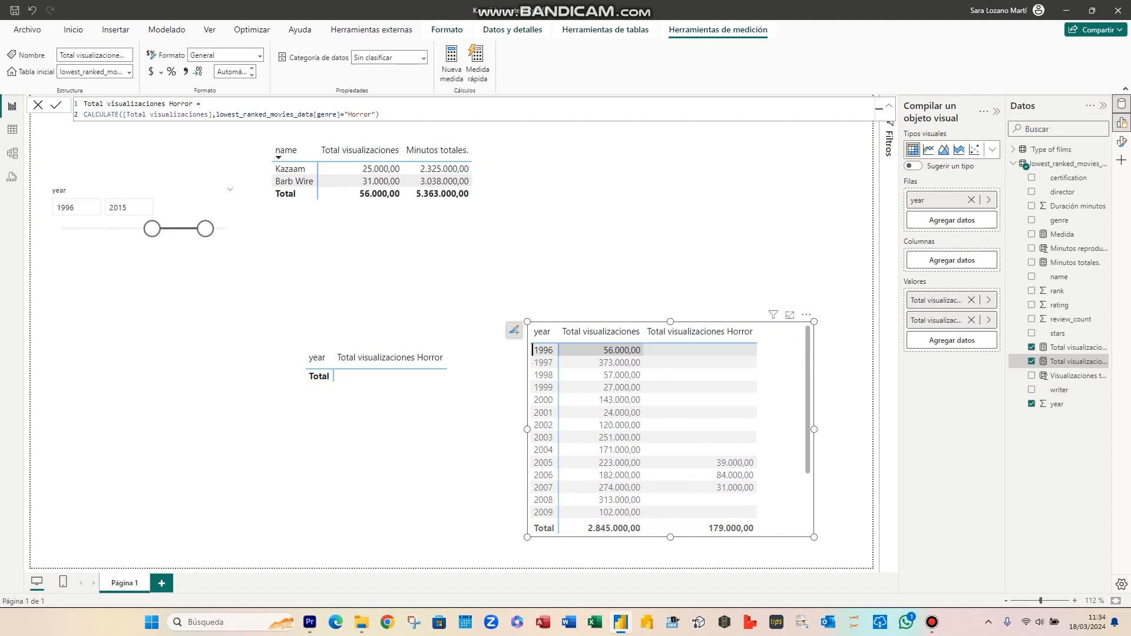
left_click(621, 350)
left_click(700, 350)
left_click(700, 332)
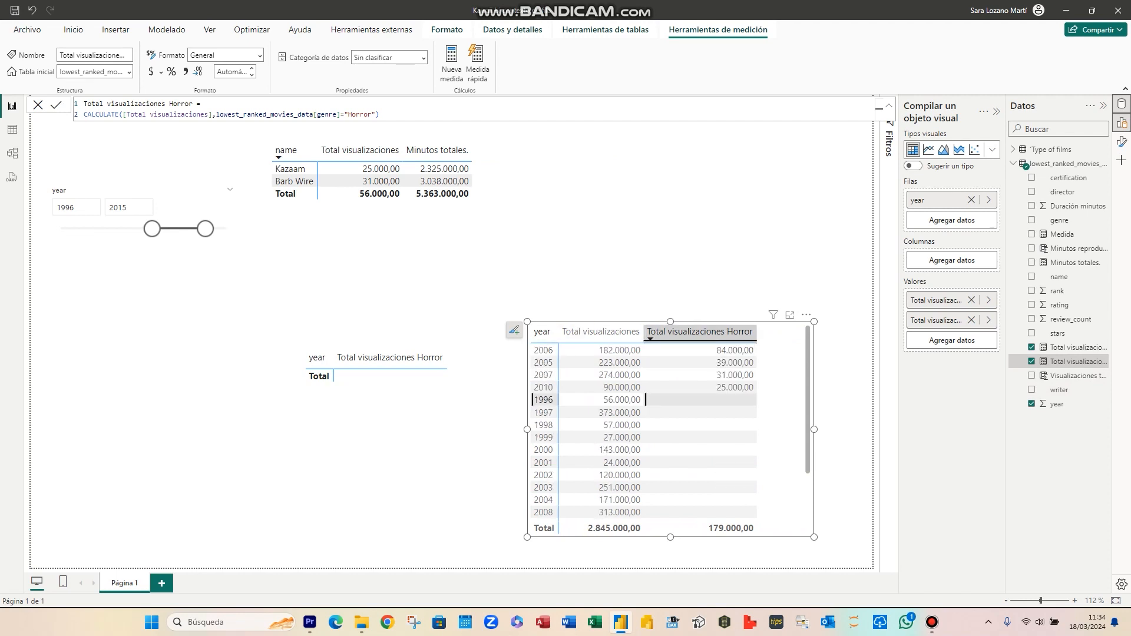
left_click(782, 383)
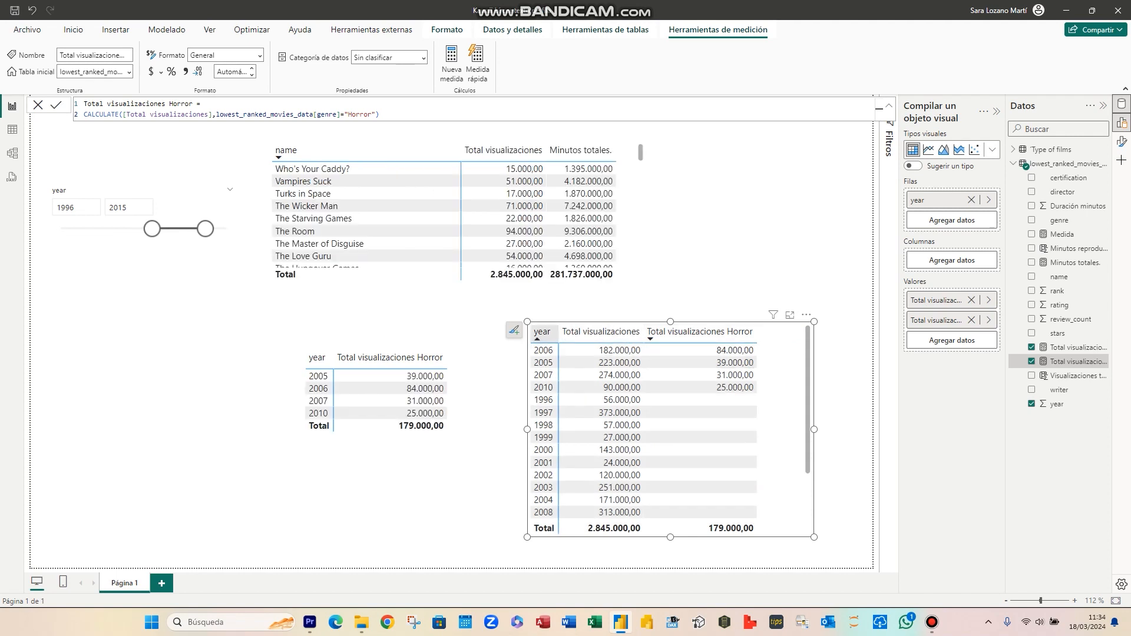
Sort the two-measure matrix by year in ascending order and make the visual slightly narrower.
left_click(541, 332)
scroll(700, 375, "down", 1)
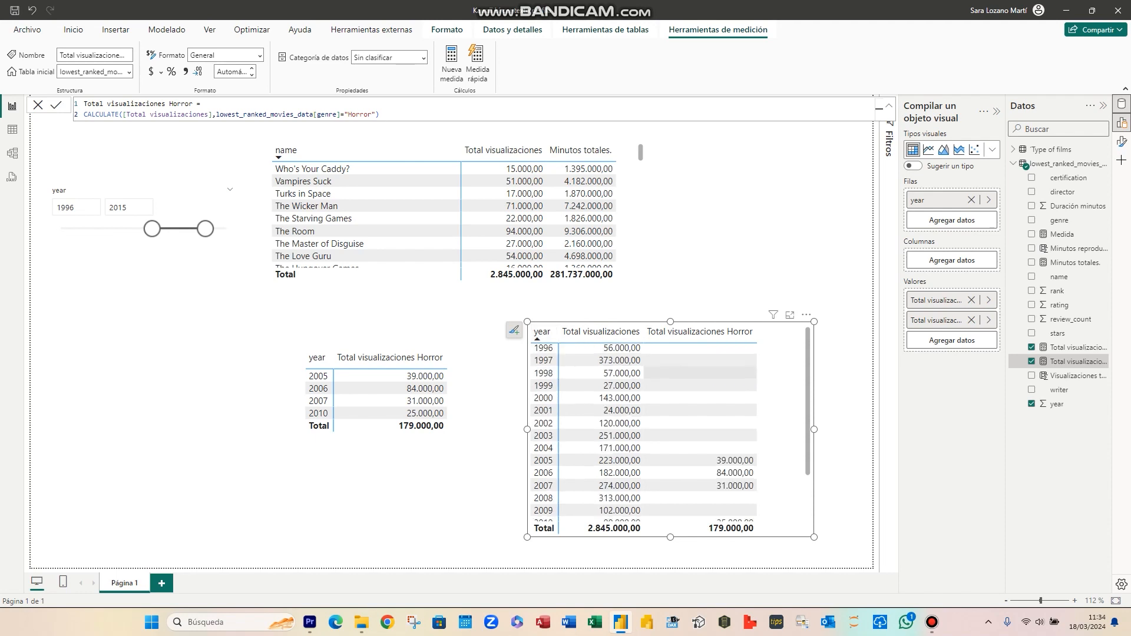
scroll(700, 383, "down", 1)
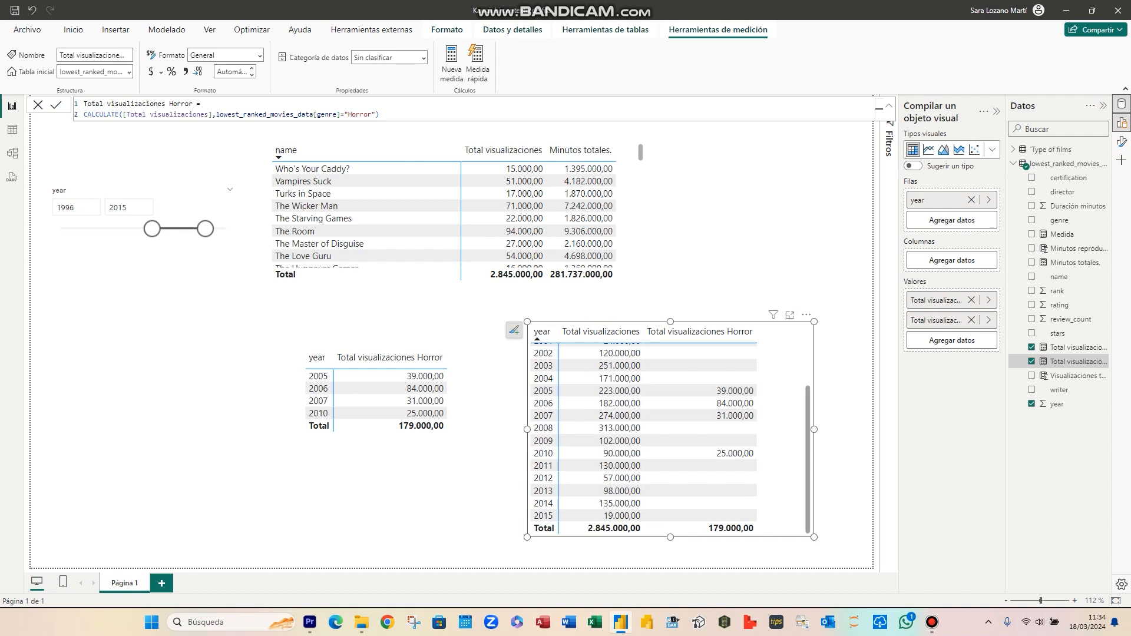
left_click_drag(814, 430, 785, 429)
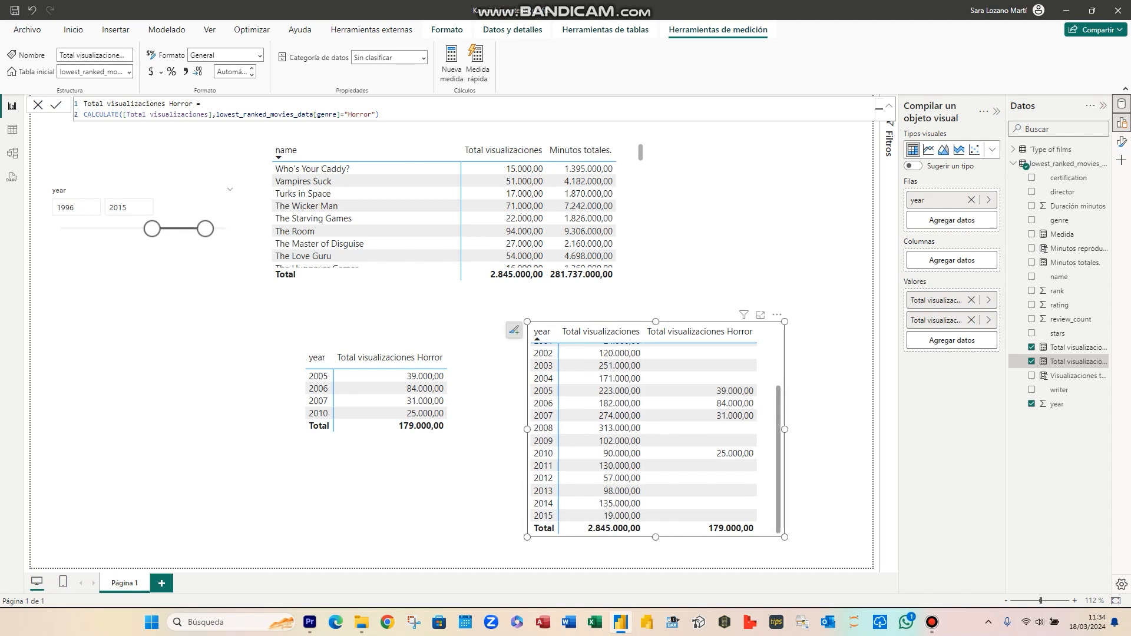
left_click(829, 431)
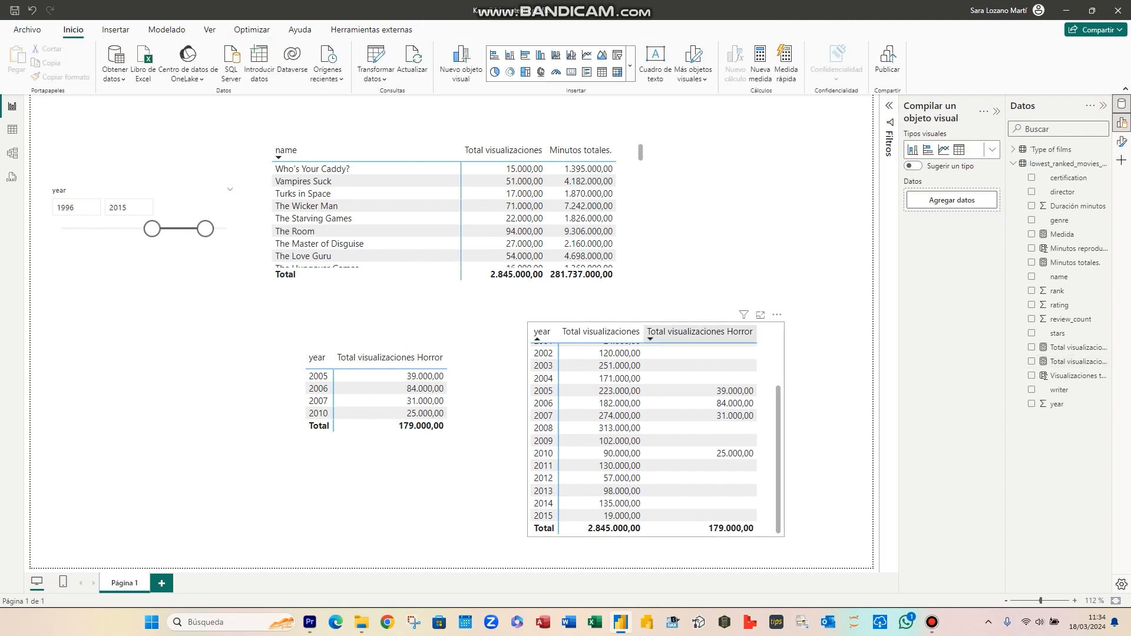
Examine both measures by year in the matrix, cross-filtering the page by 1996 and clearing that selection.
scroll(642, 436, "up", 3)
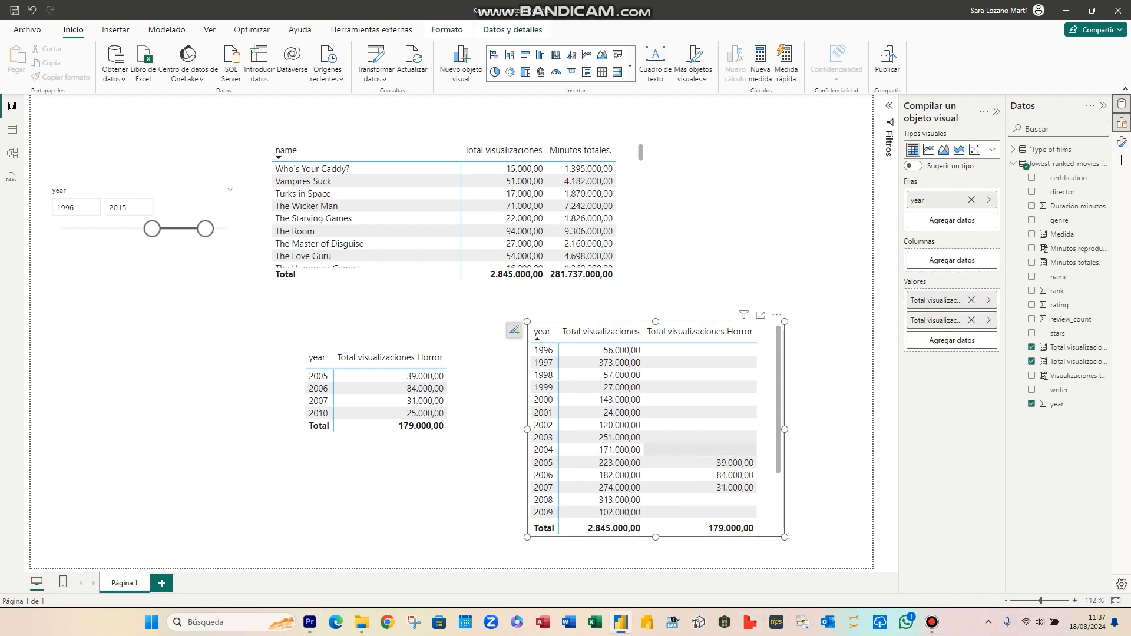
scroll(654, 430, "down", 2)
scroll(701, 470, "down", 1)
left_click(543, 353)
left_click(543, 353)
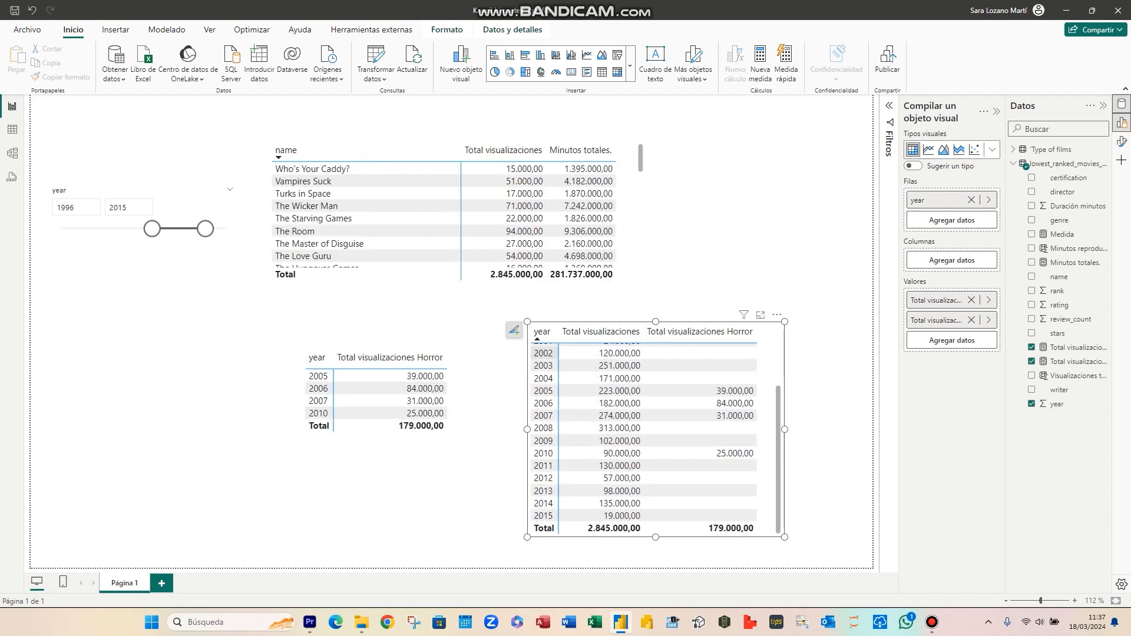
scroll(654, 435, "up", 3)
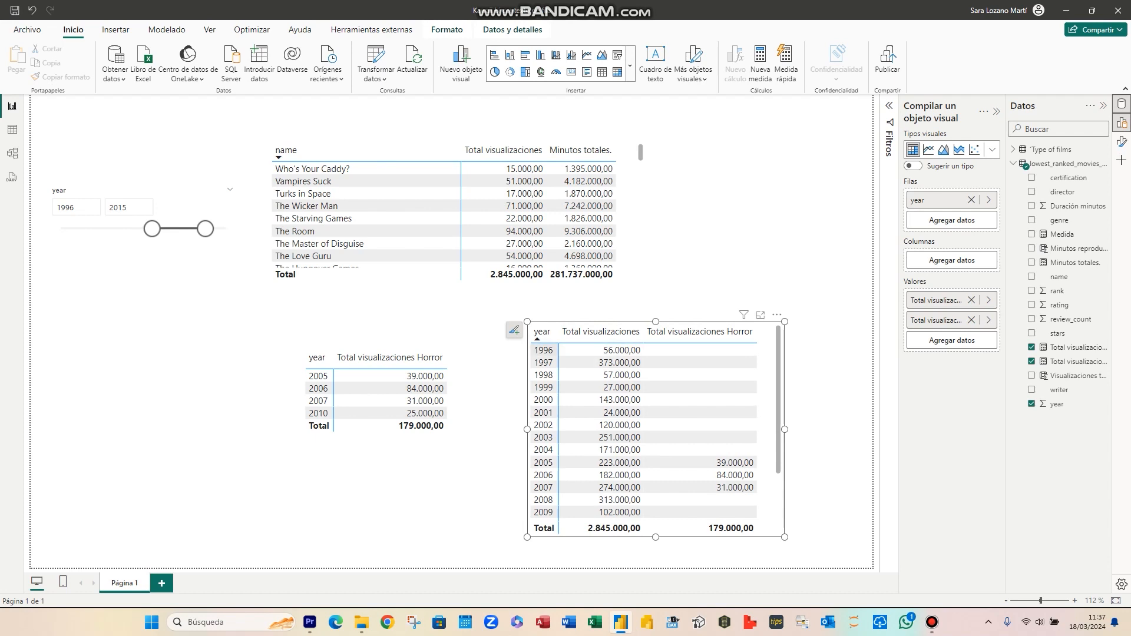
left_click(543, 350)
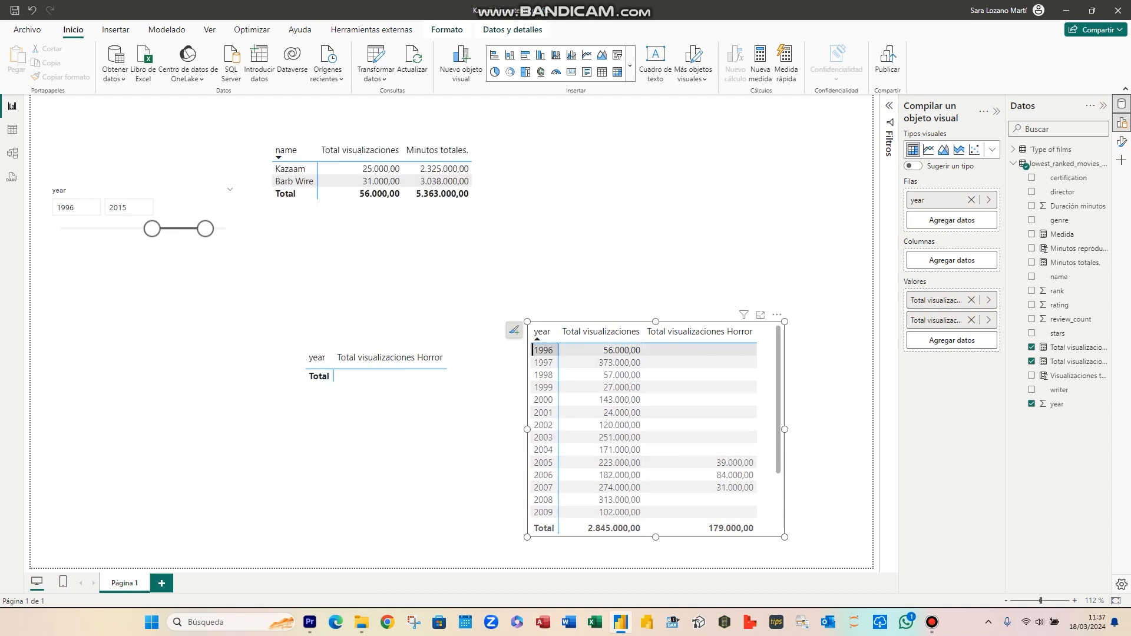
left_click(543, 351)
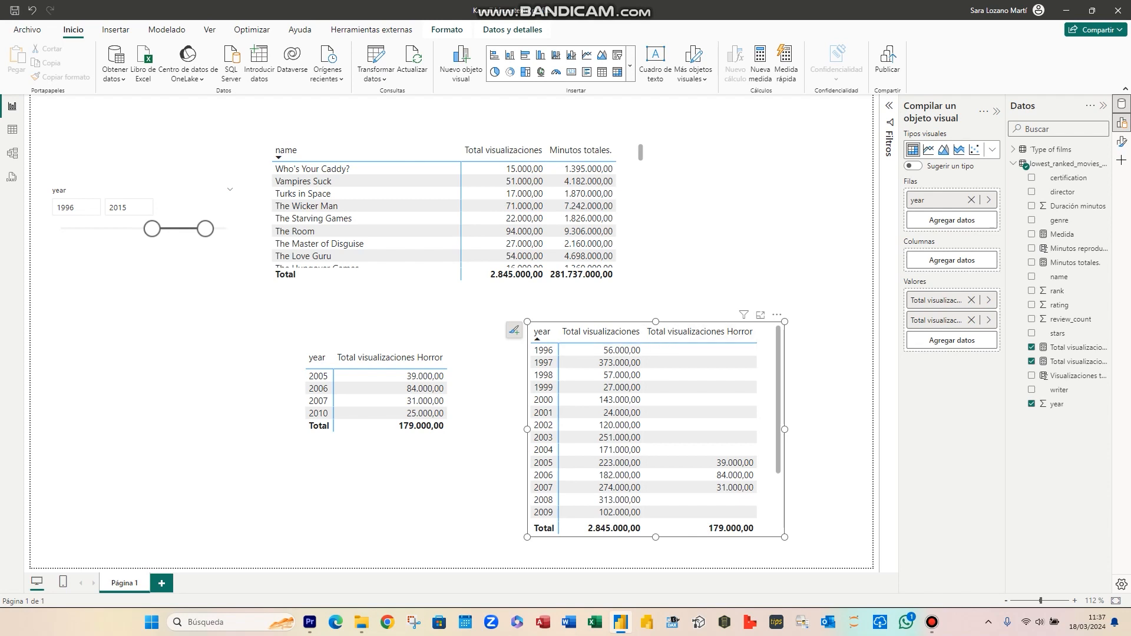
Review the CALCULATE function and the genre filter argument in the Total visualizaciones Horror formula.
left_click(1074, 362)
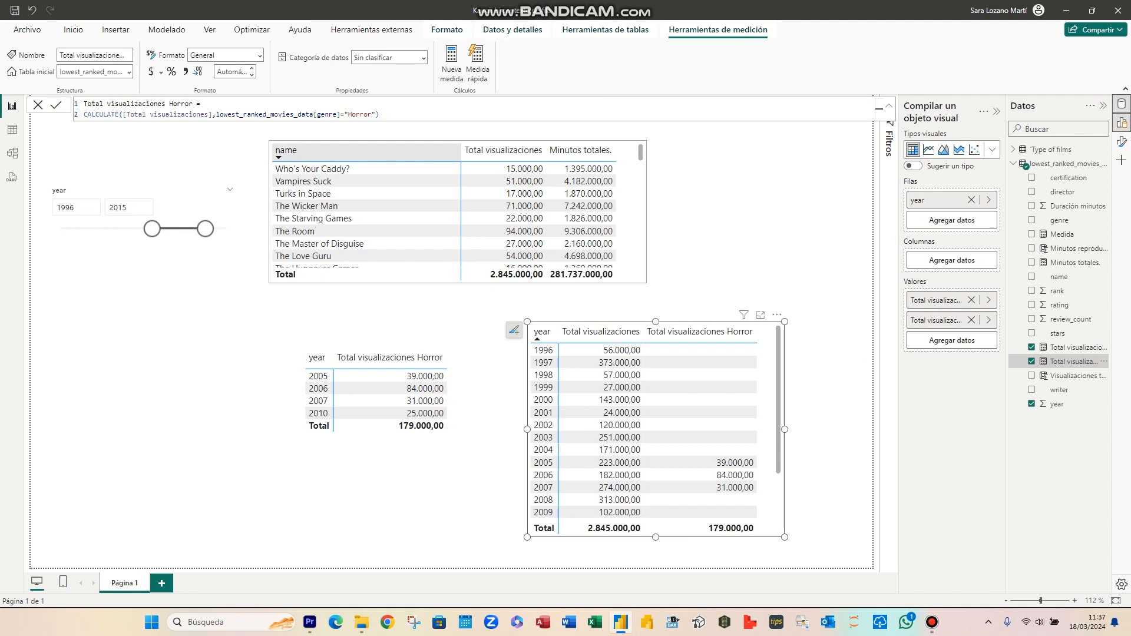
left_click_drag(83, 114, 118, 114)
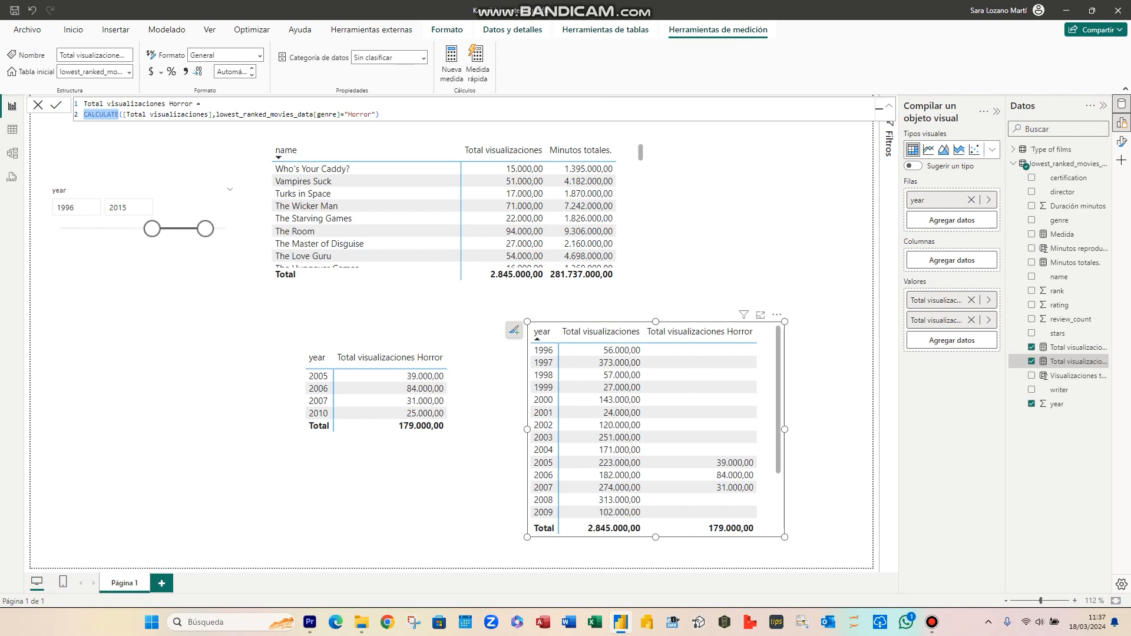
left_click_drag(216, 114, 375, 115)
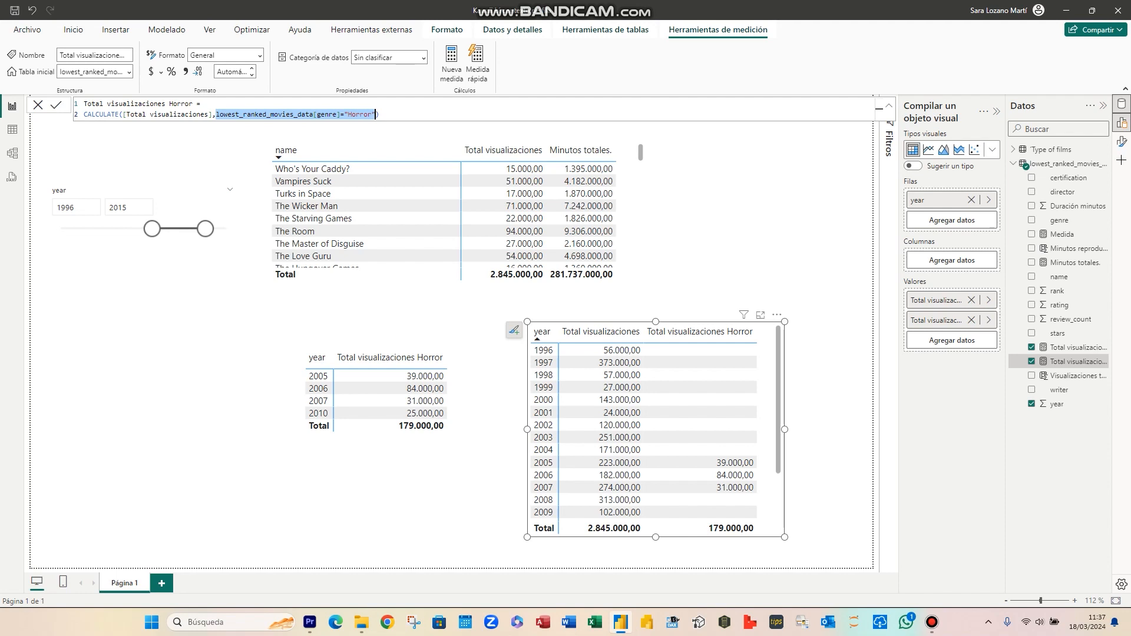